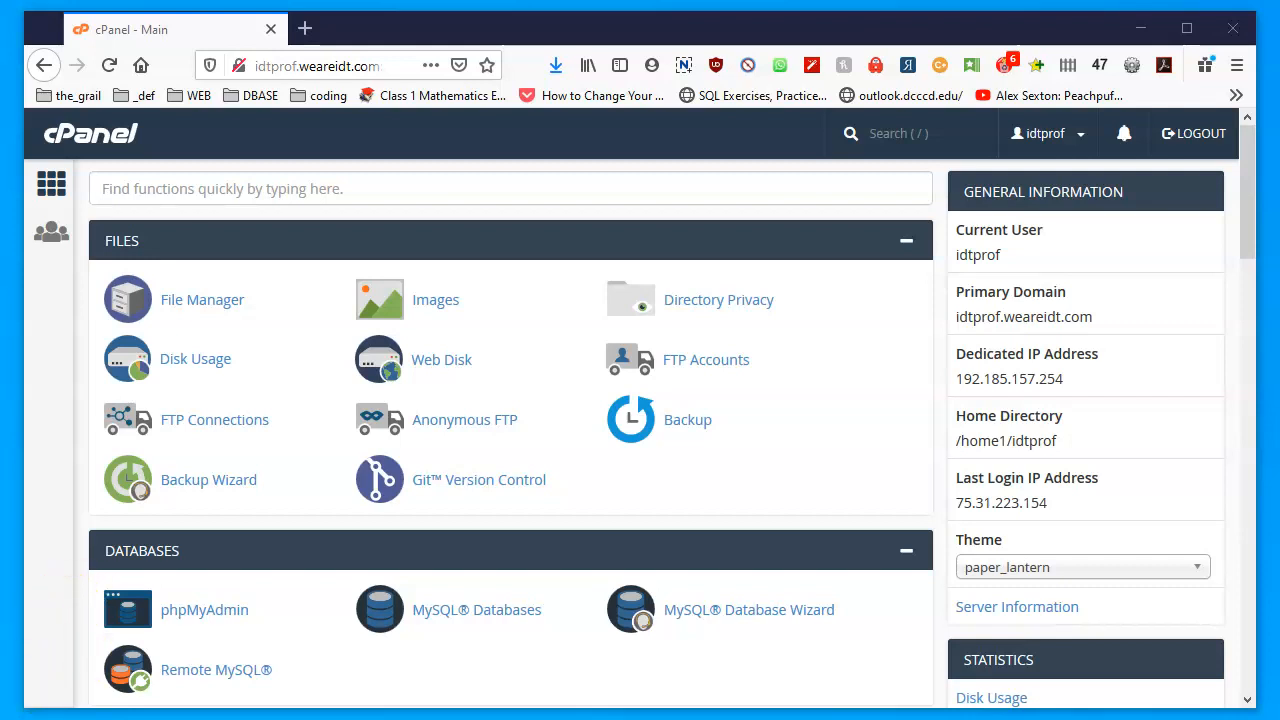
Open the create.txt script from the Sample MySQL database section of the Week 2 page in eCampus
left_click_drag(1020, 715, 707, 35)
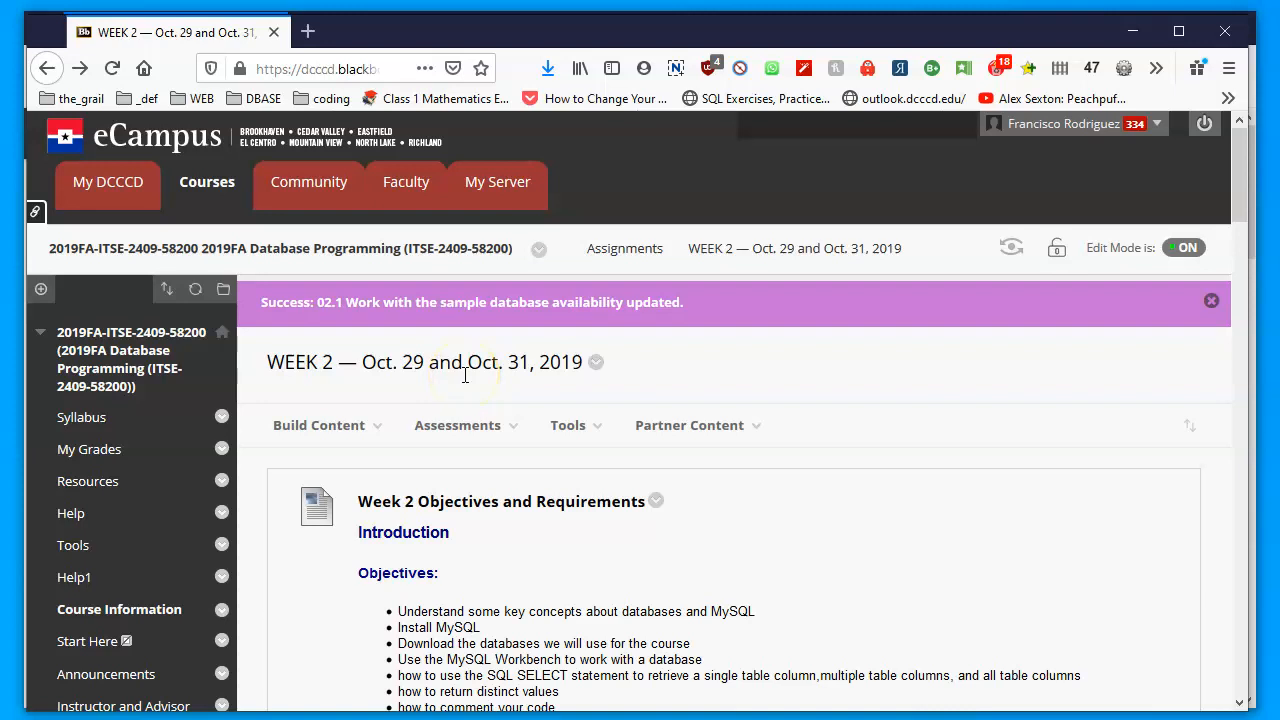
left_click(457, 425)
scroll(810, 398, "down", 8)
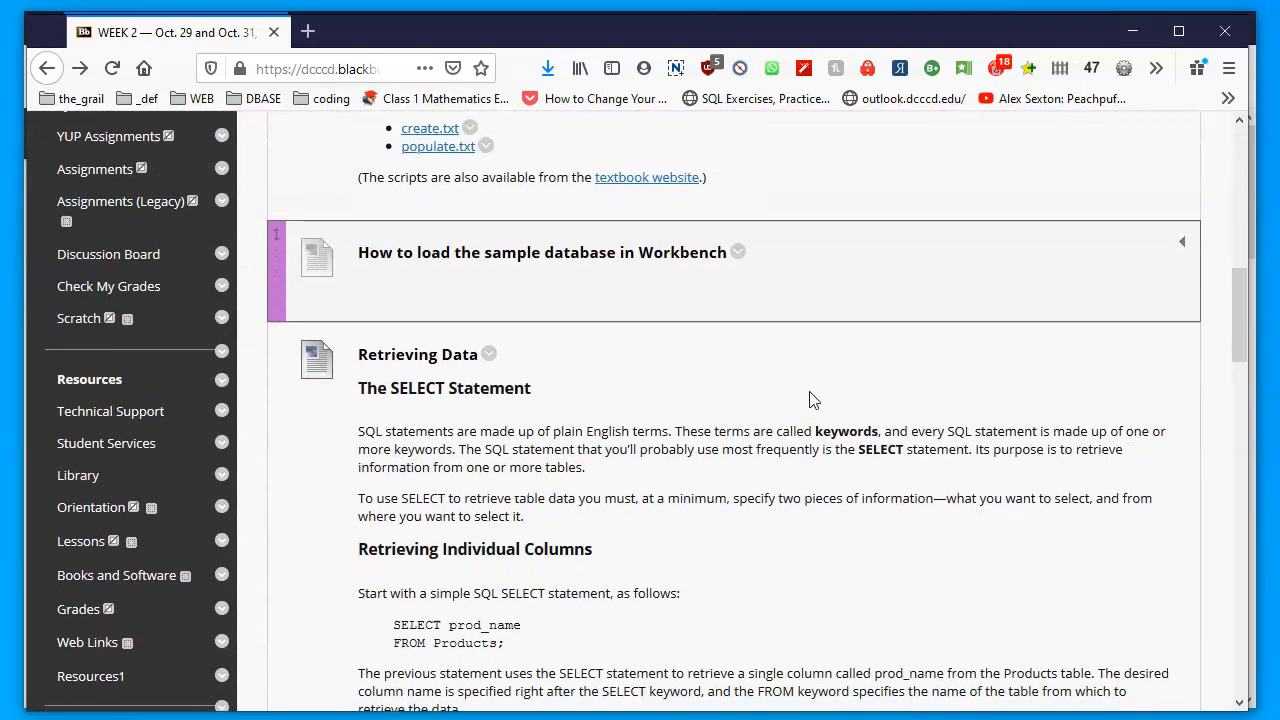
scroll(810, 391, "down", 12)
scroll(811, 391, "down", 10)
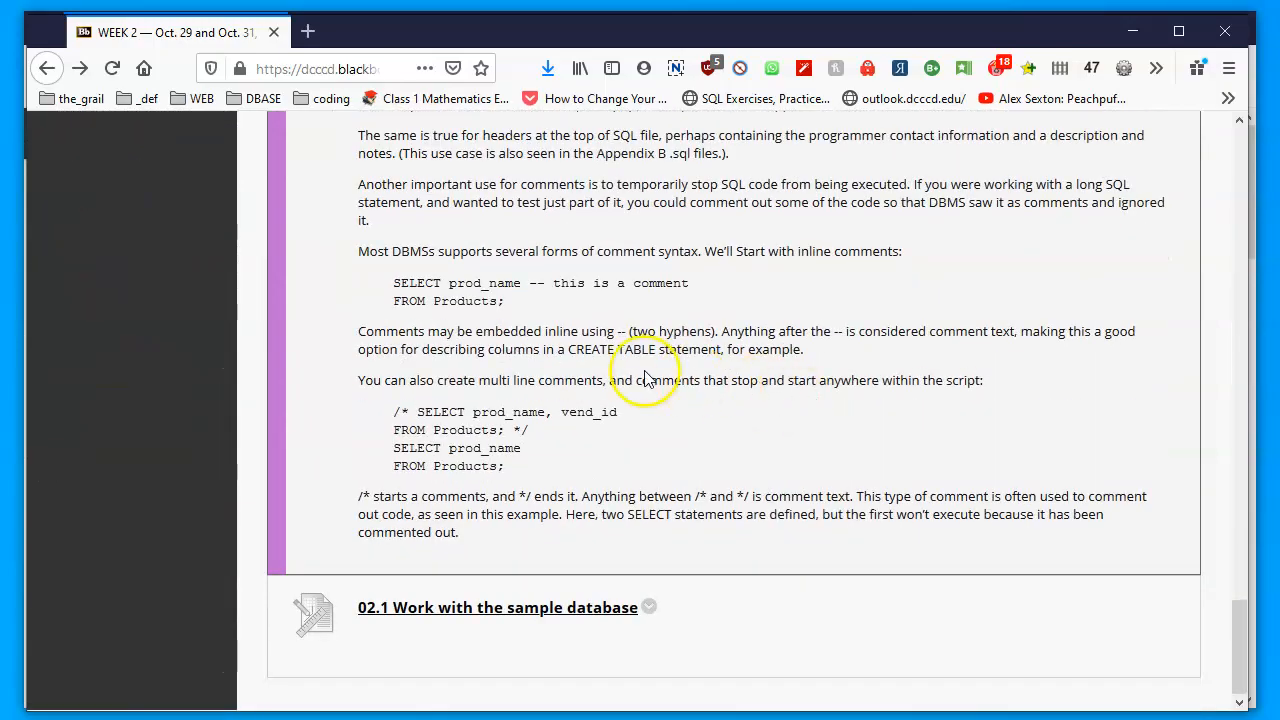
scroll(650, 385, "up", 15)
scroll(638, 386, "up", 8)
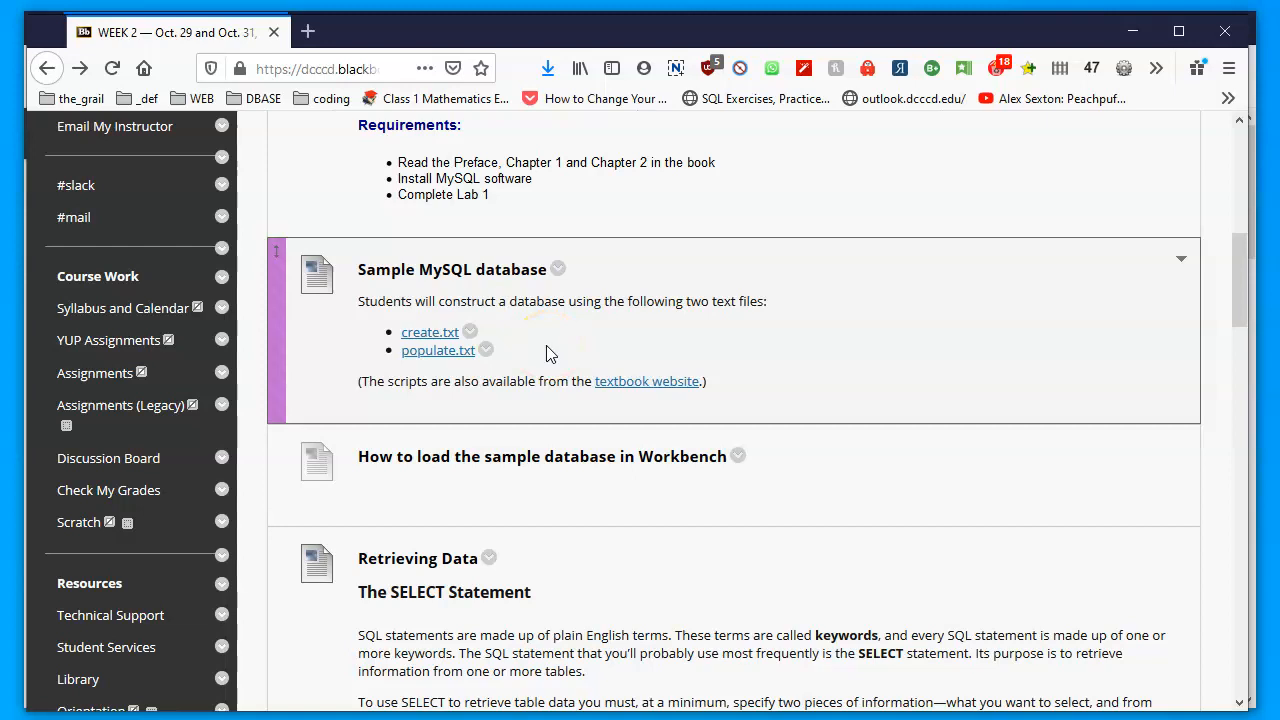
left_click(445, 340)
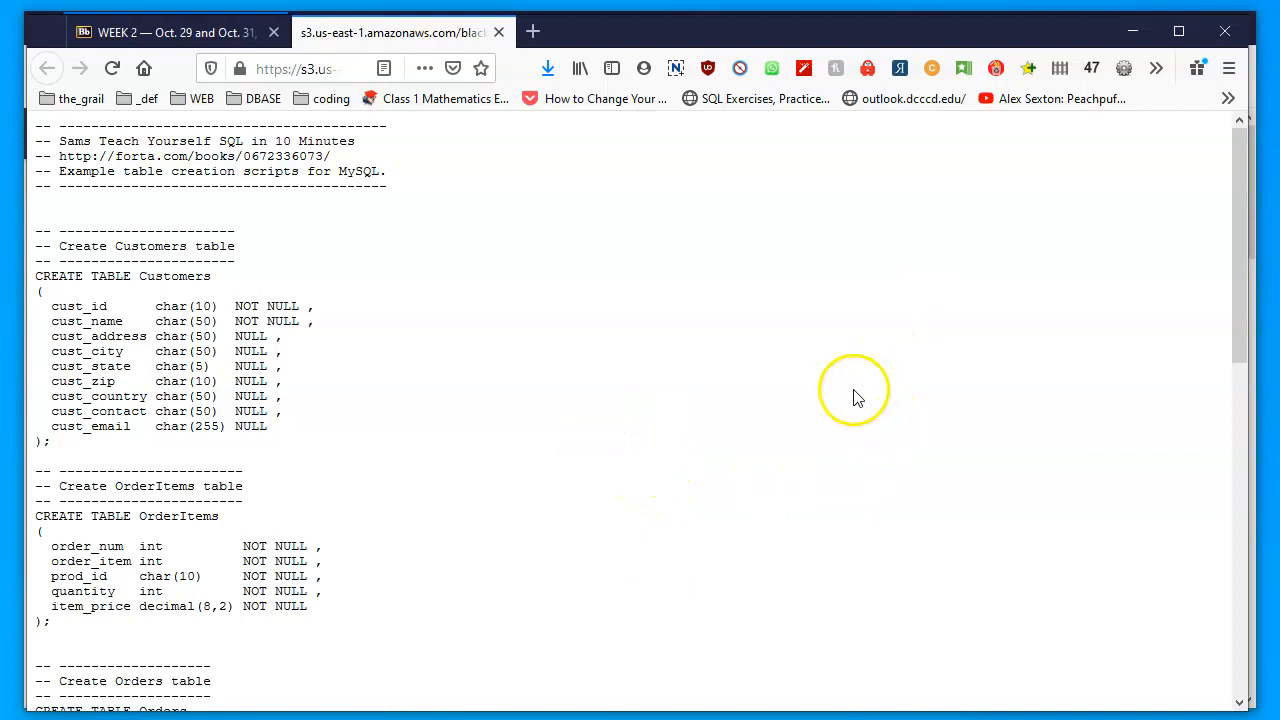
Review the MySQL table creation script and copy its entire text
scroll(416, 403, "down", 8)
scroll(415, 400, "up", 8)
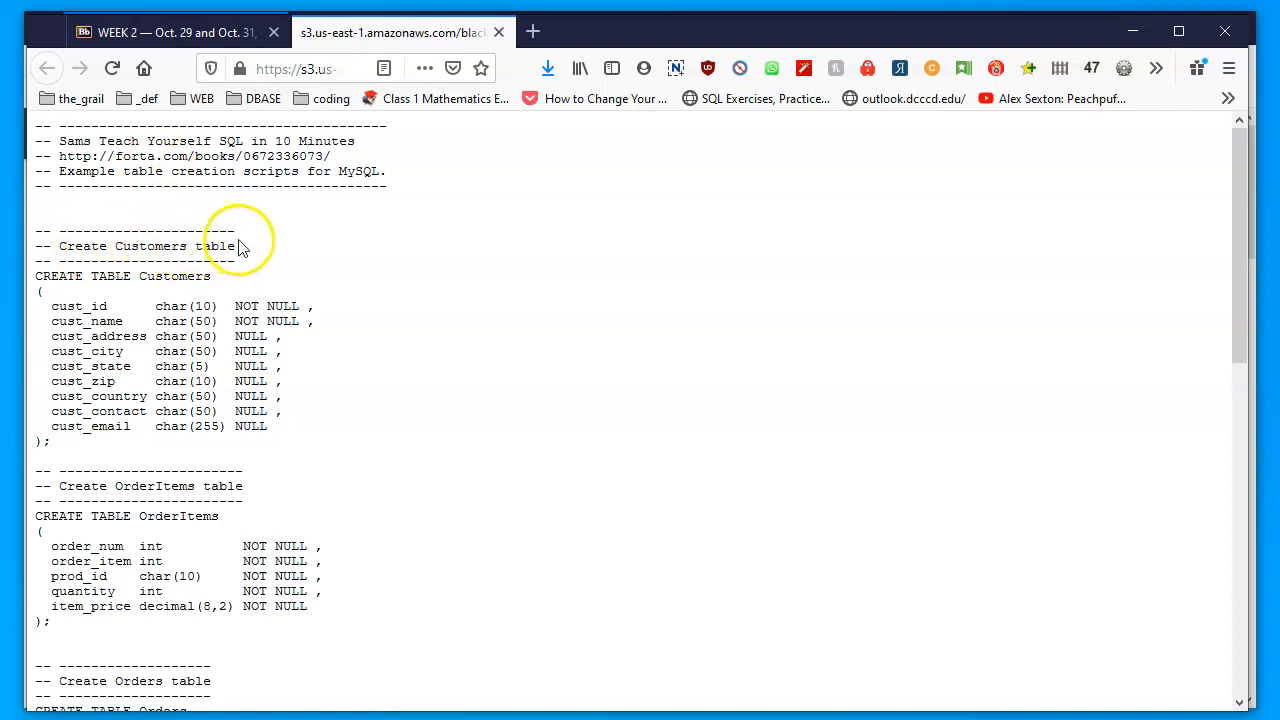
scroll(245, 480, "down", 2)
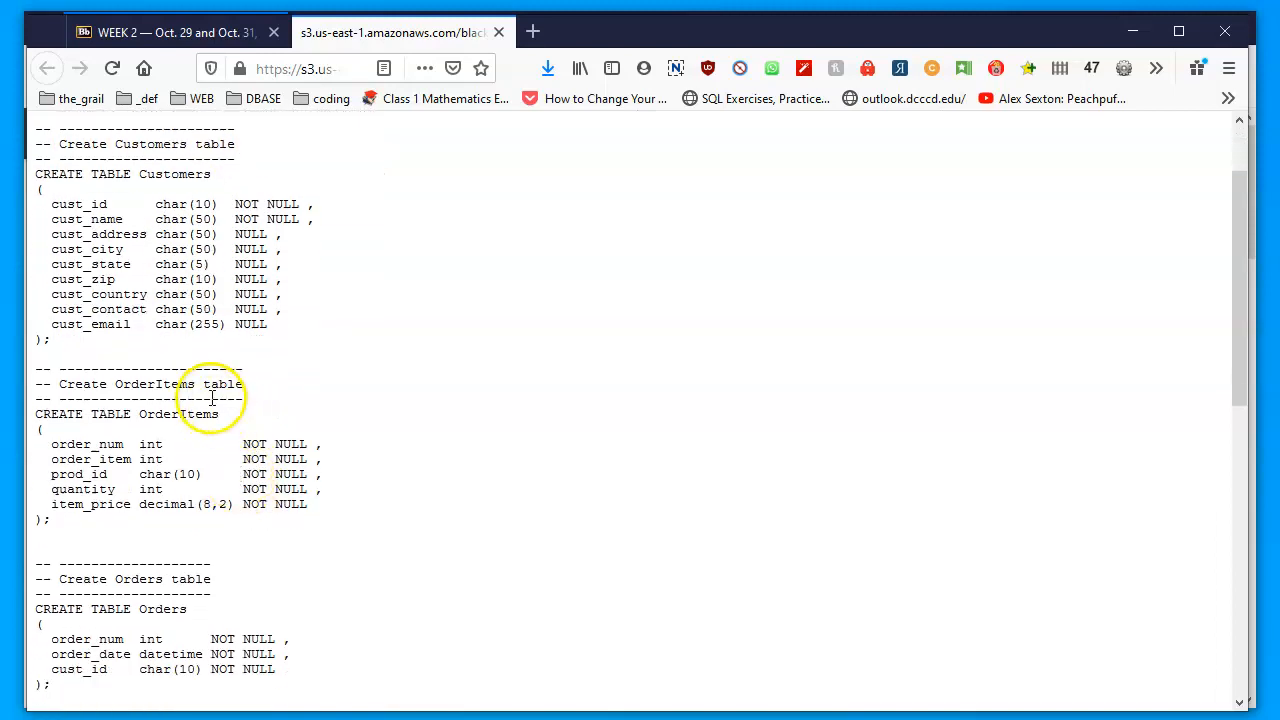
scroll(207, 395, "down", 12)
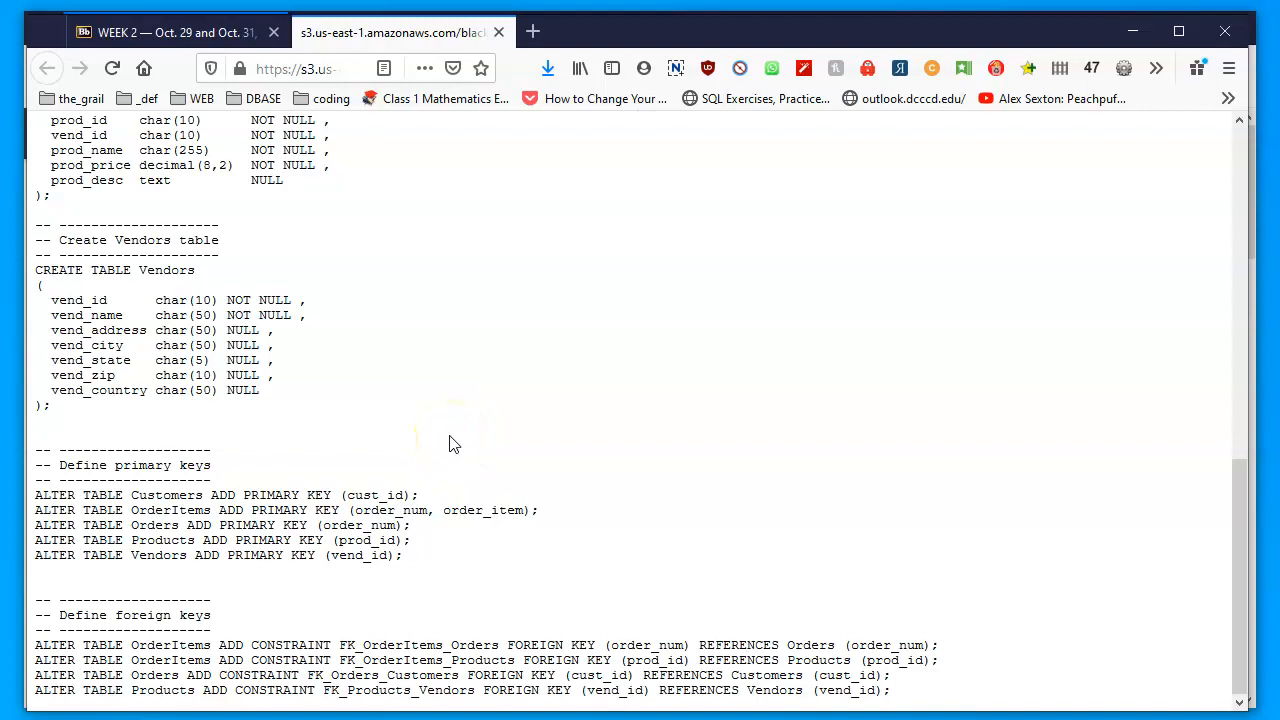
scroll(450, 444, "up", 4)
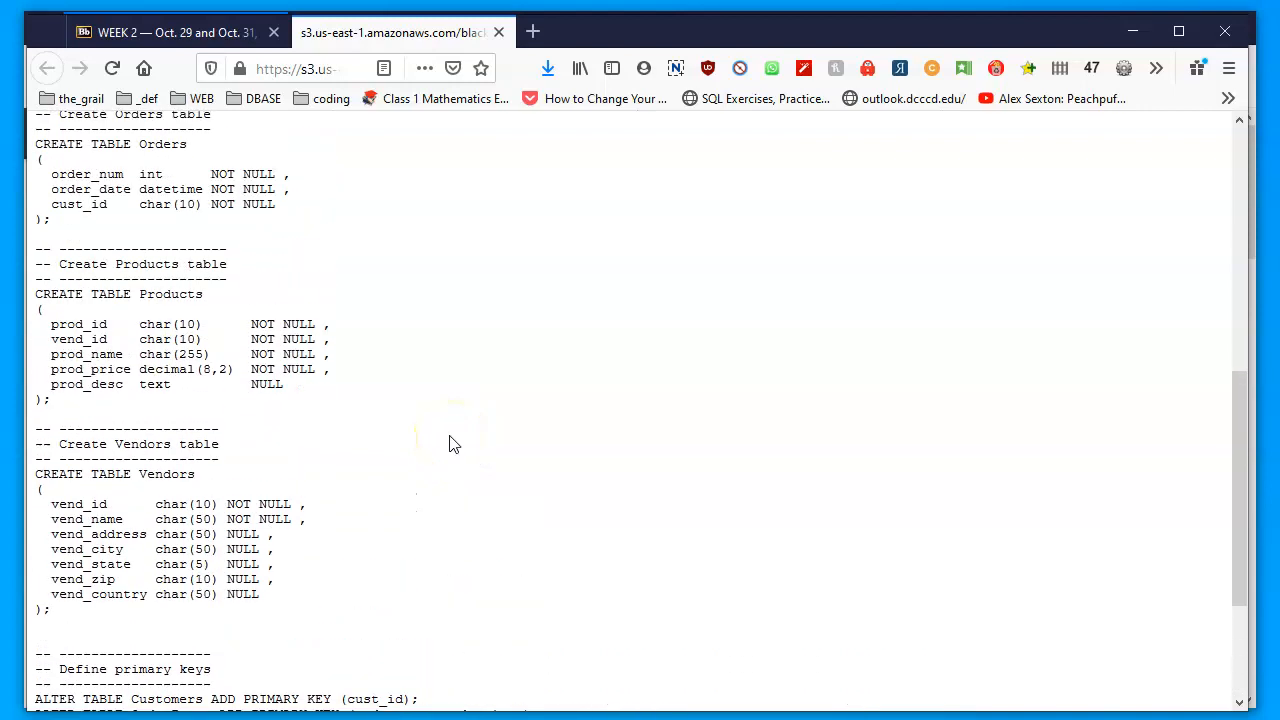
scroll(450, 444, "up", 10)
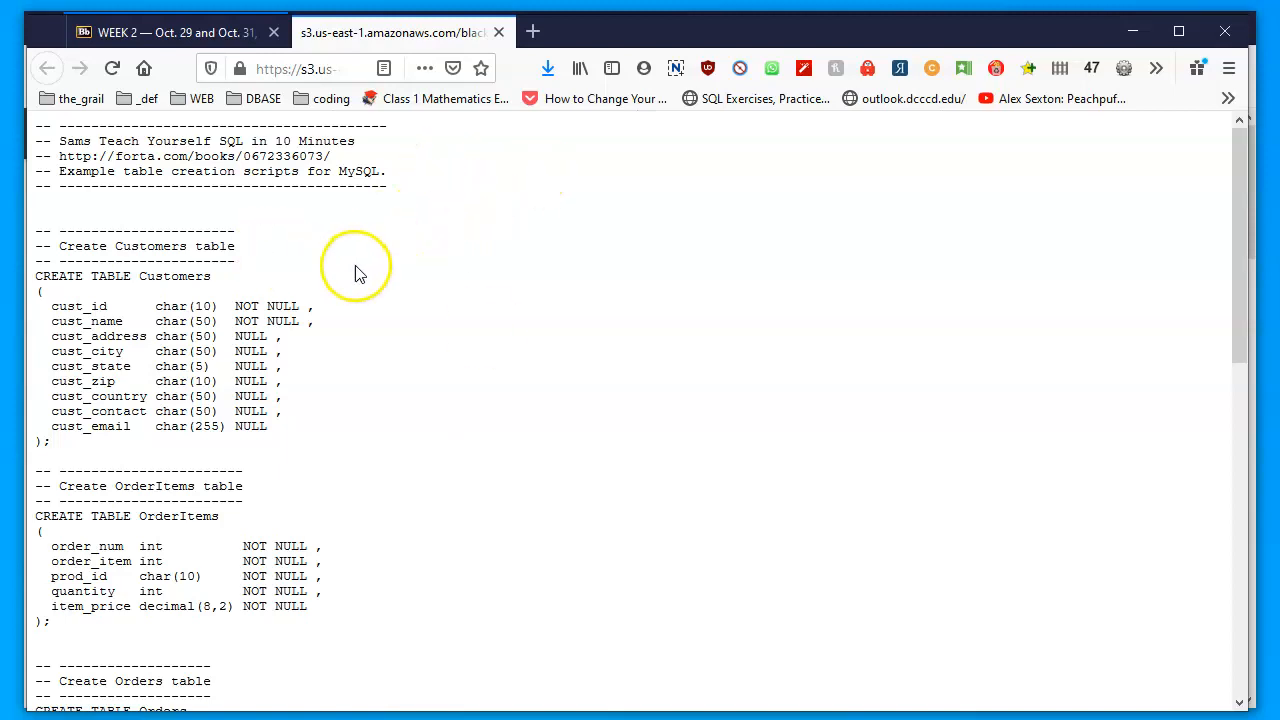
left_click(468, 341)
key("ctrl+a")
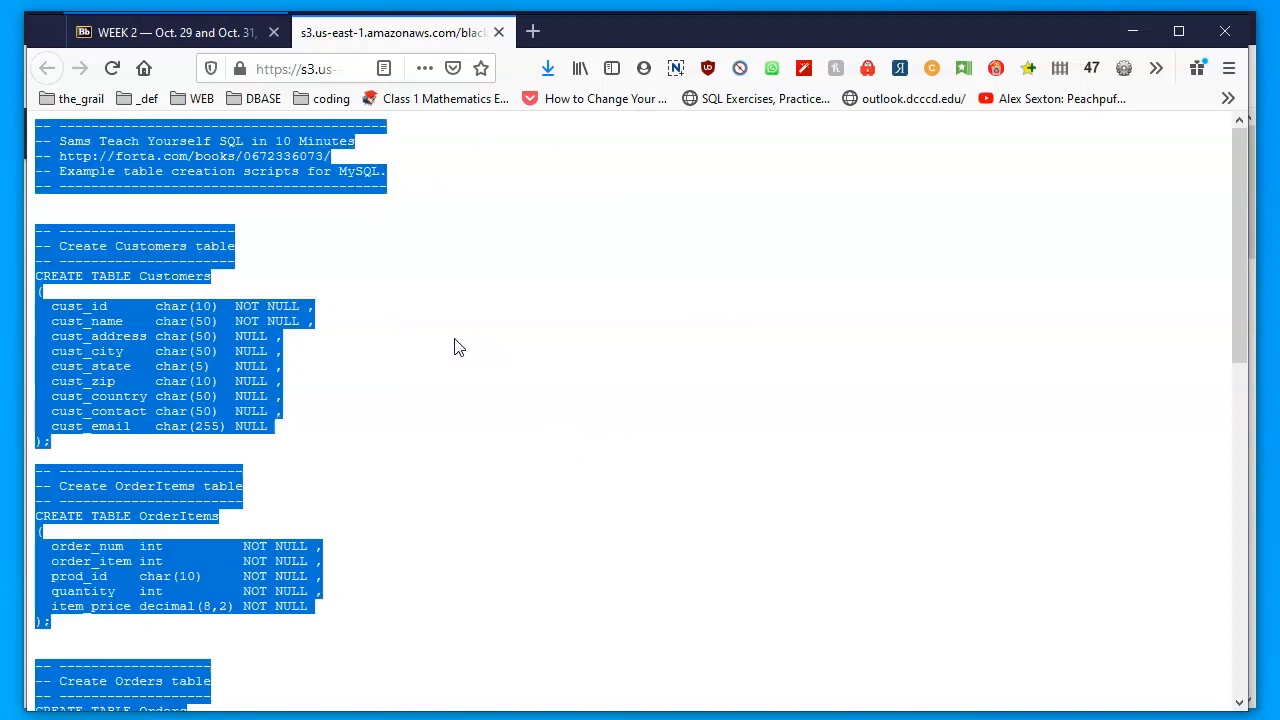
right_click(190, 252)
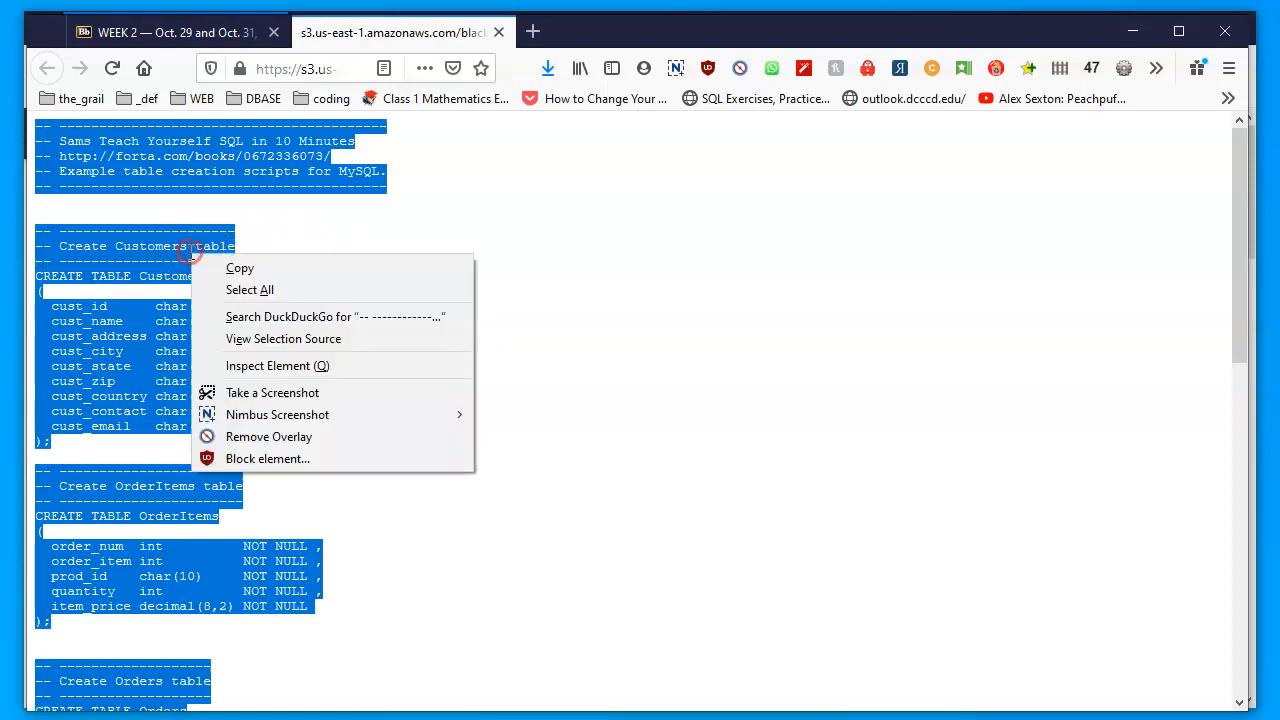
left_click(271, 266)
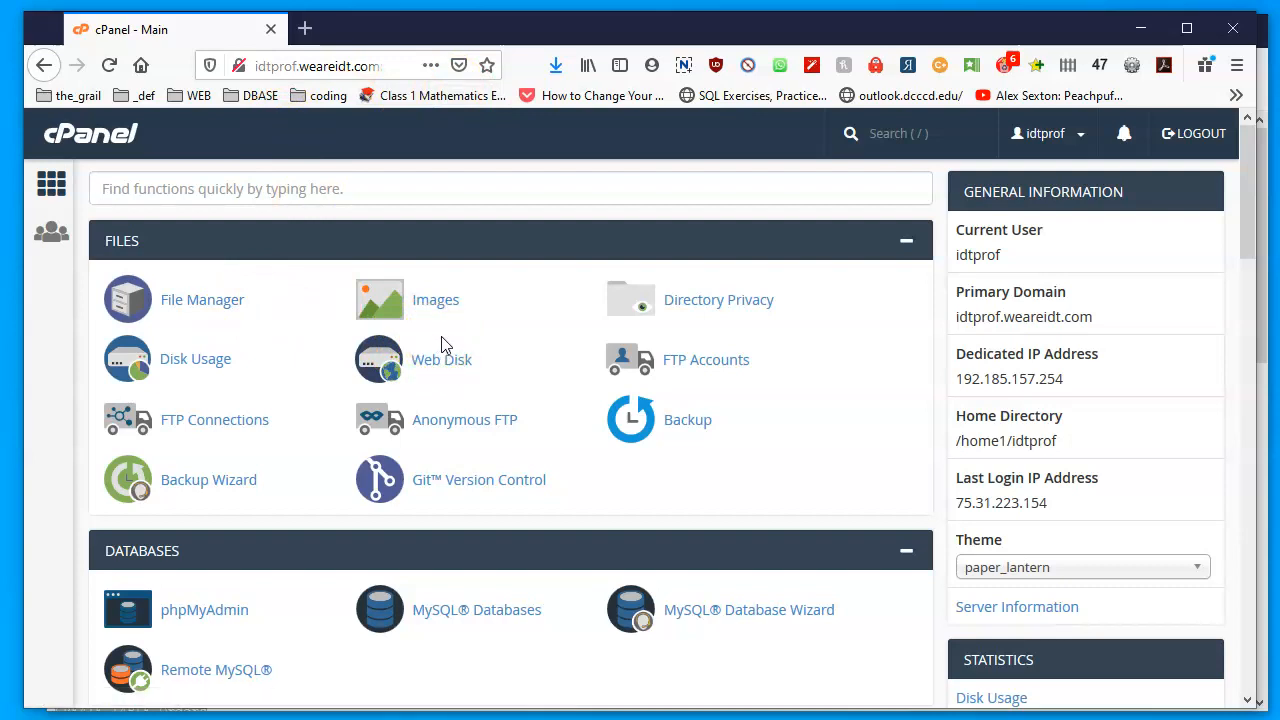
Launch phpMyAdmin from cPanel and open the idtprof_mydatabase database
left_click(216, 612)
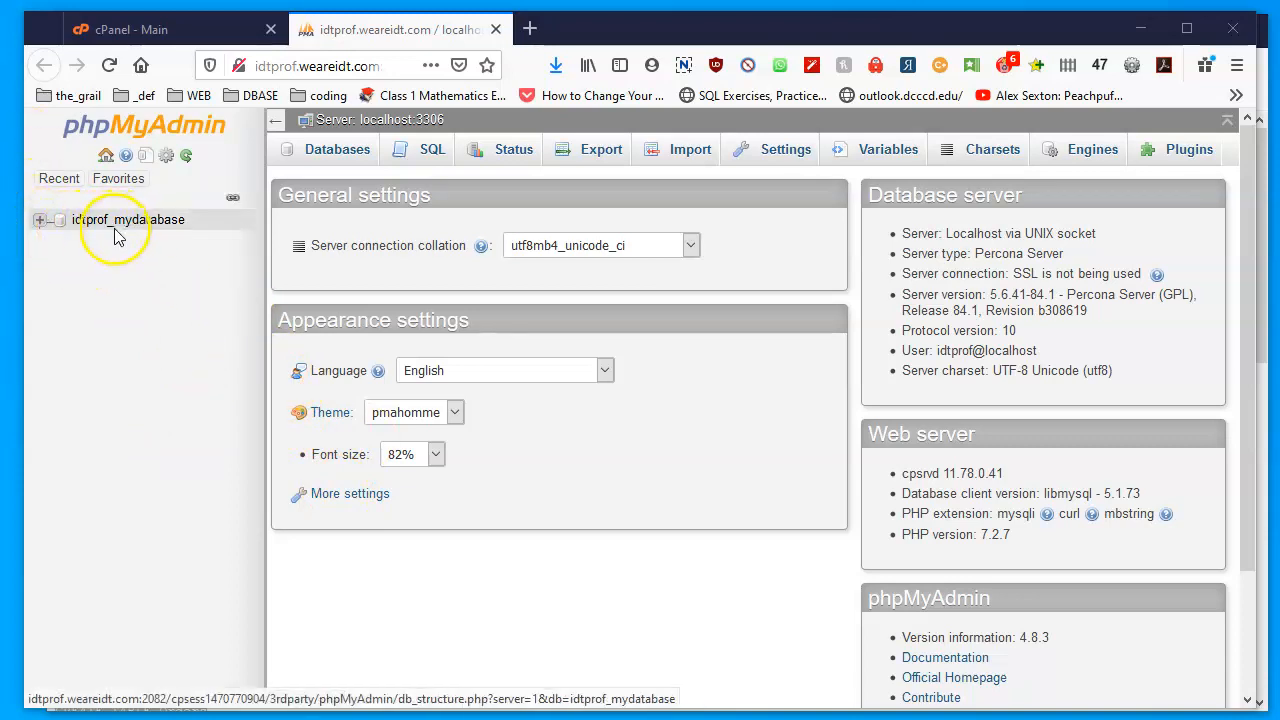
left_click(40, 222)
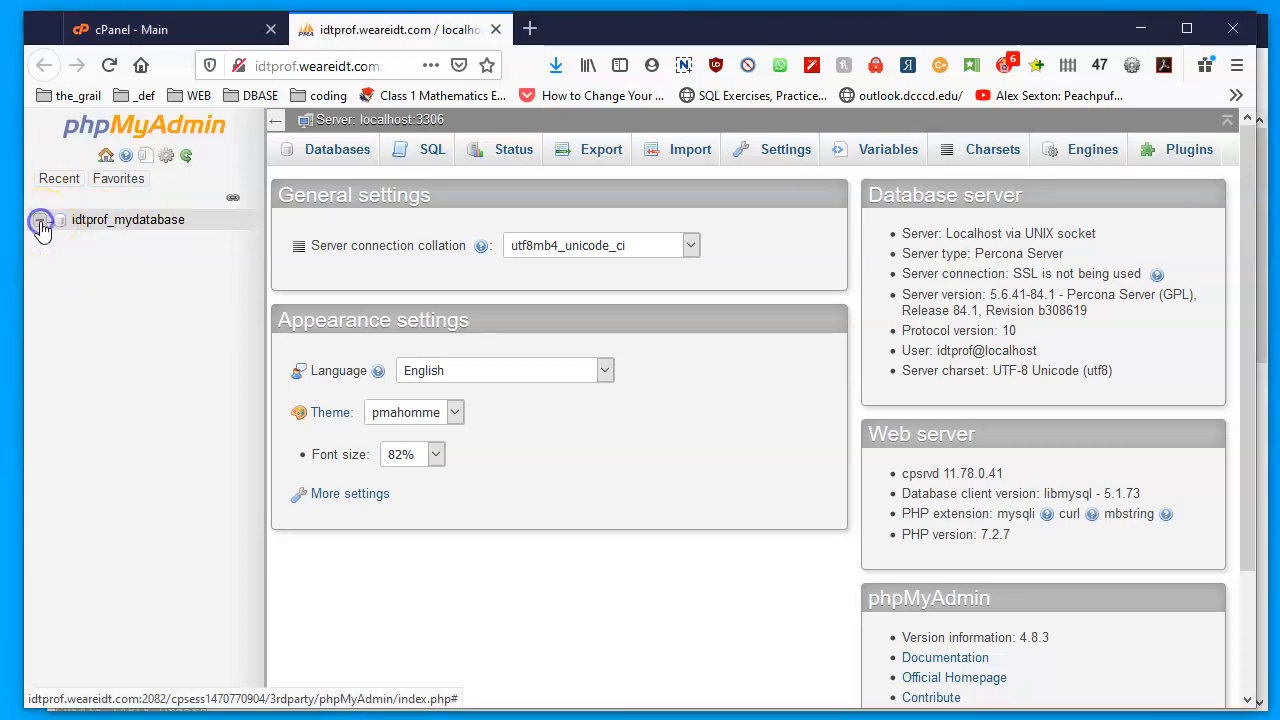
left_click(40, 222)
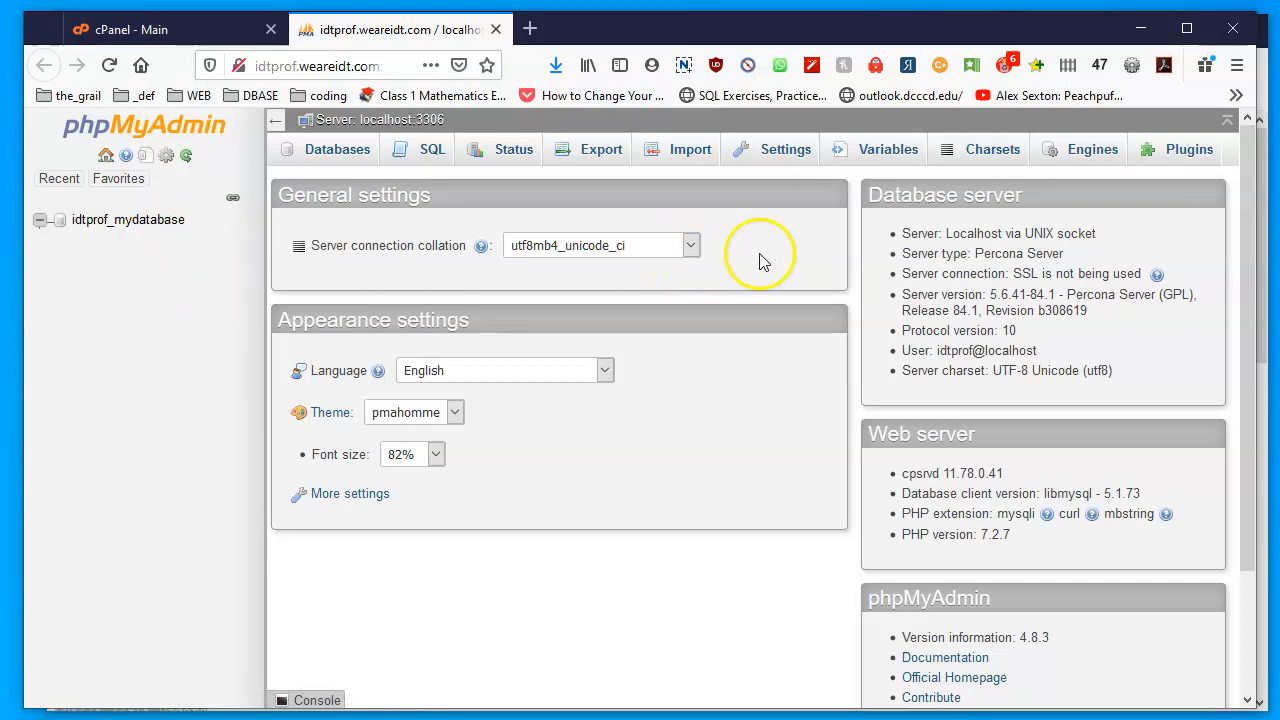
scroll(886, 309, "down", 3)
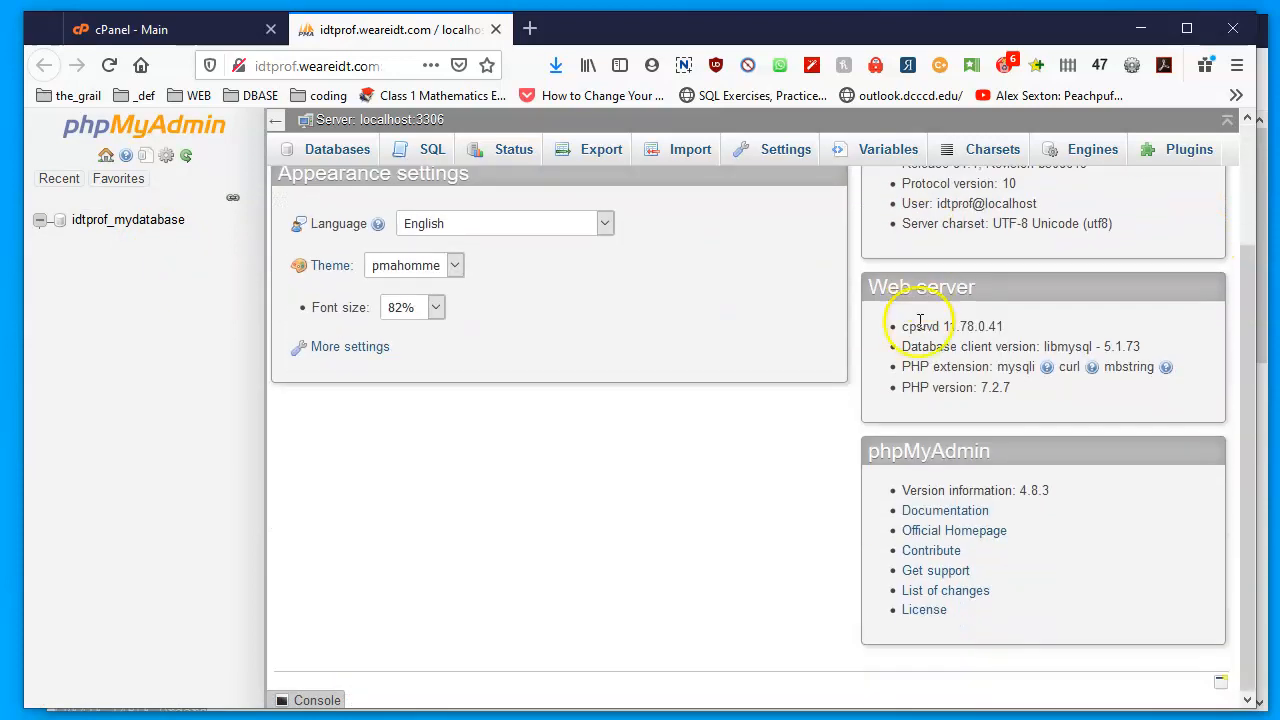
scroll(921, 330, "up", 3)
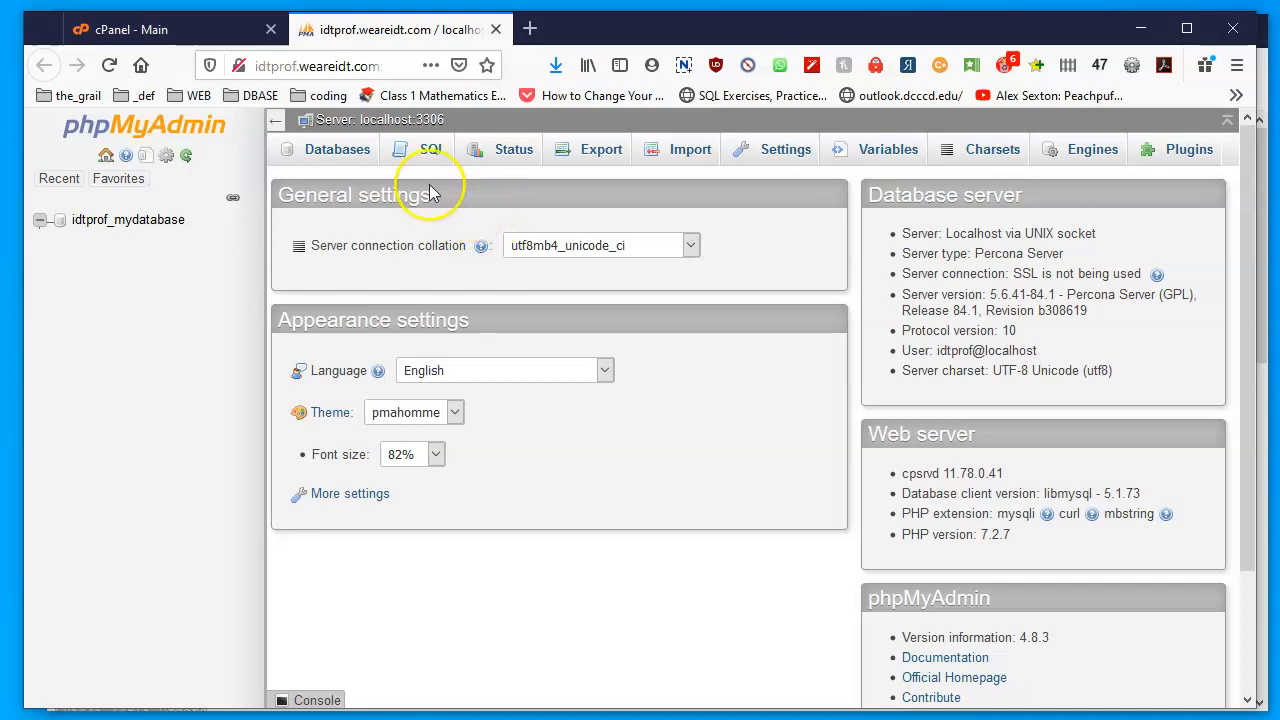
left_click(340, 150)
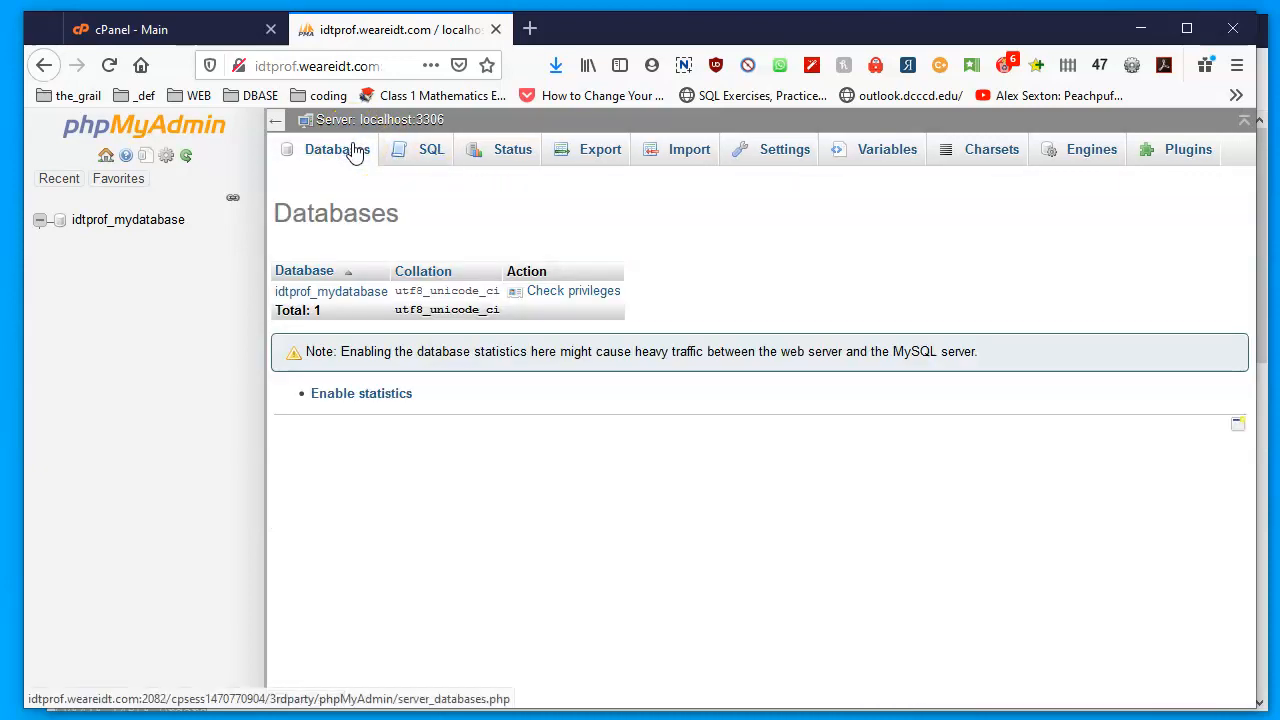
left_click(345, 296)
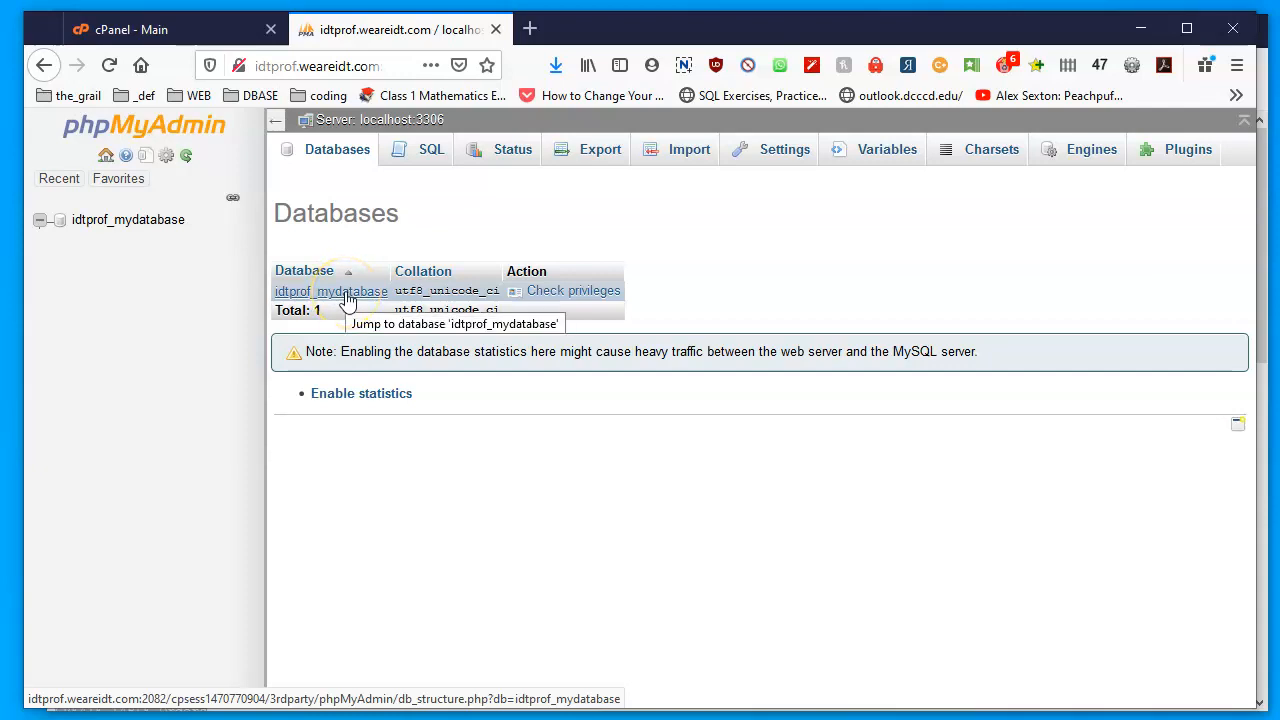
left_click(350, 296)
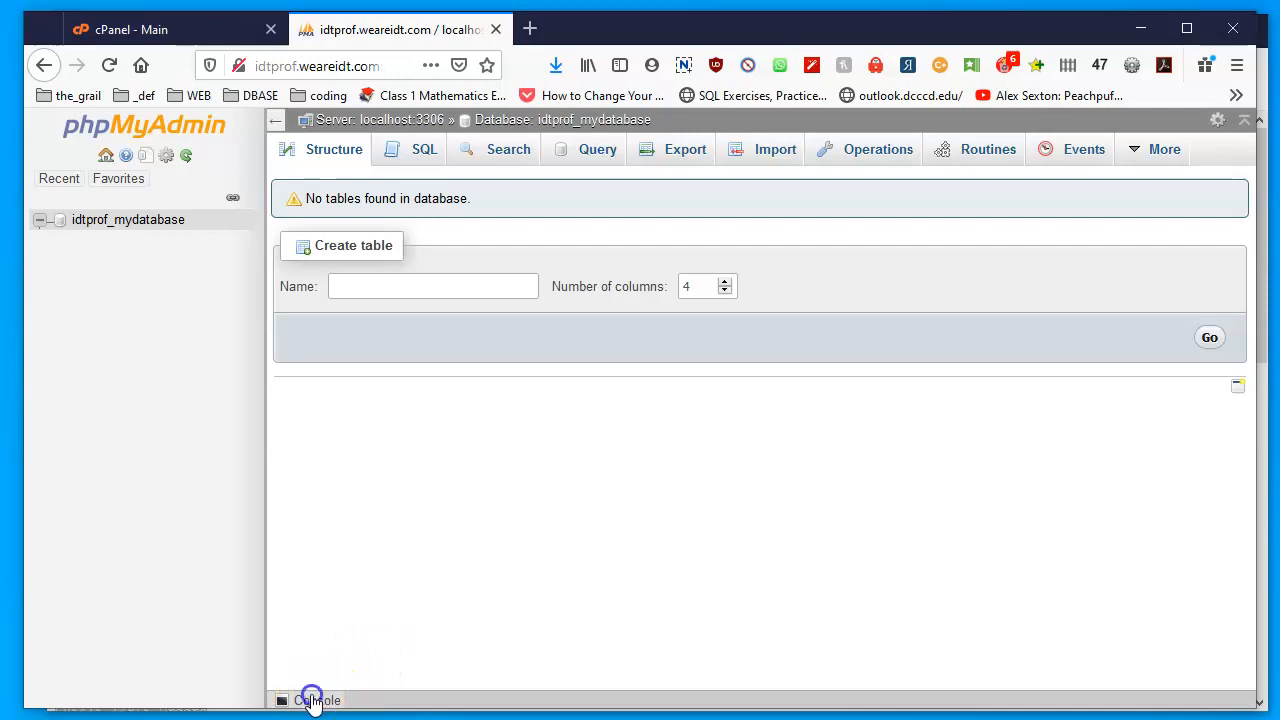
Open the SQL console for the database and paste the copied table creation script into it
left_click(313, 700)
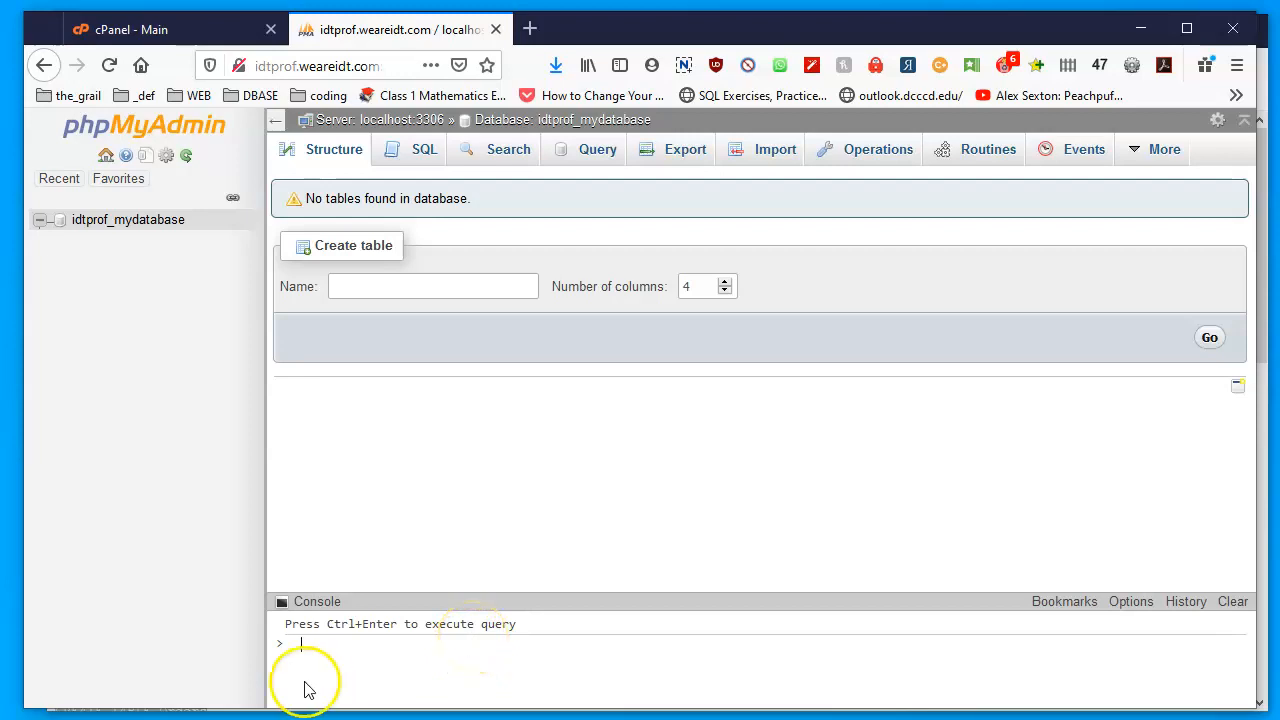
right_click(355, 667)
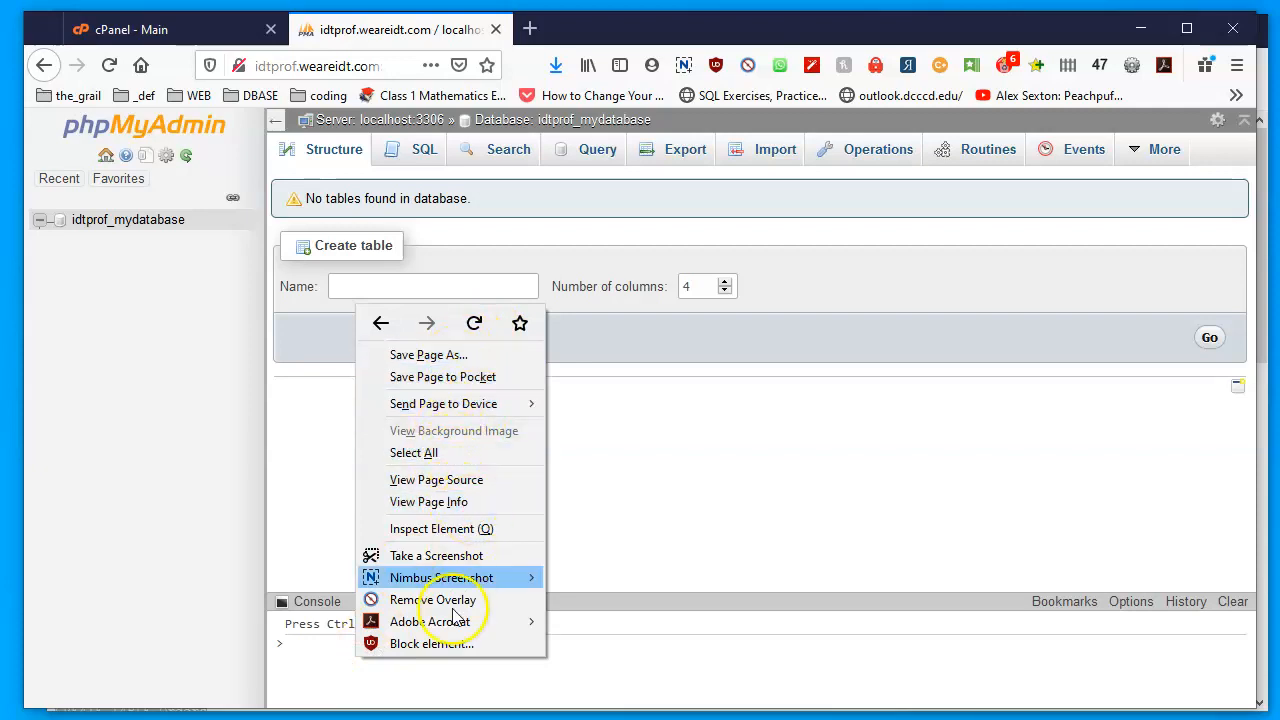
left_click(438, 681)
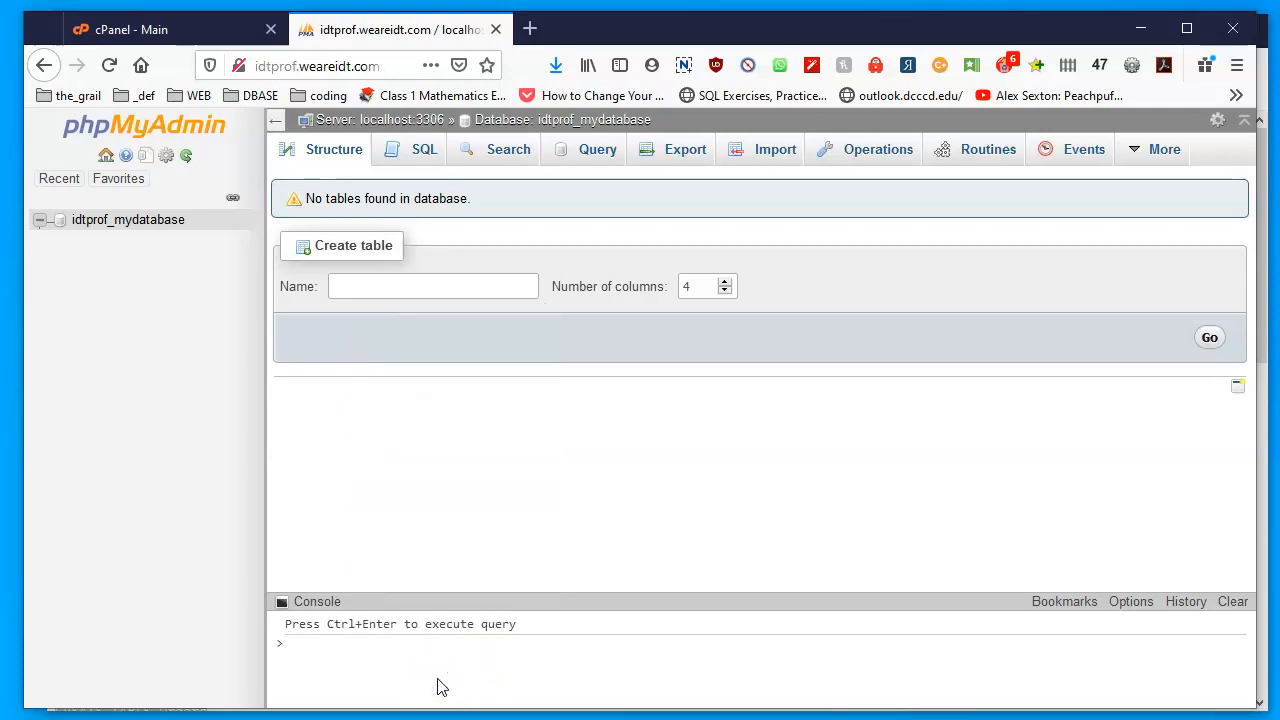
key("ctrl+v")
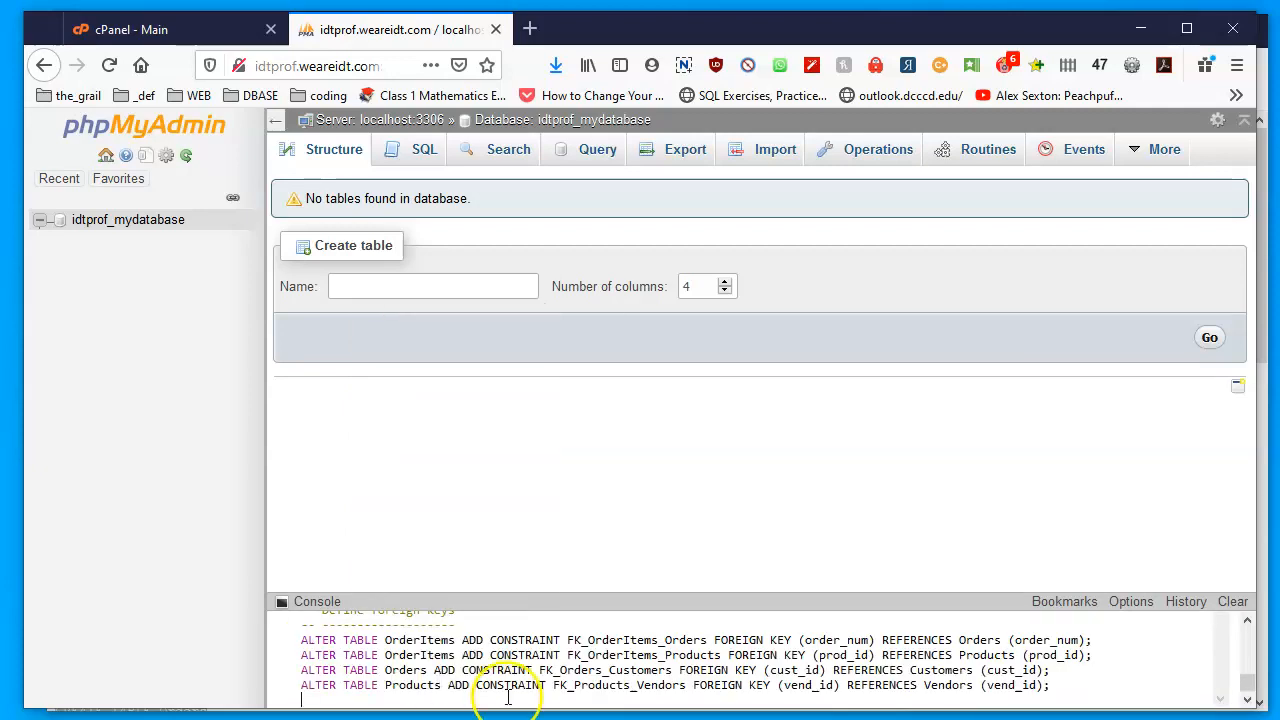
Check the pasted script in the console and execute it on idtprof_mydatabase
scroll(496, 699, "up", 8)
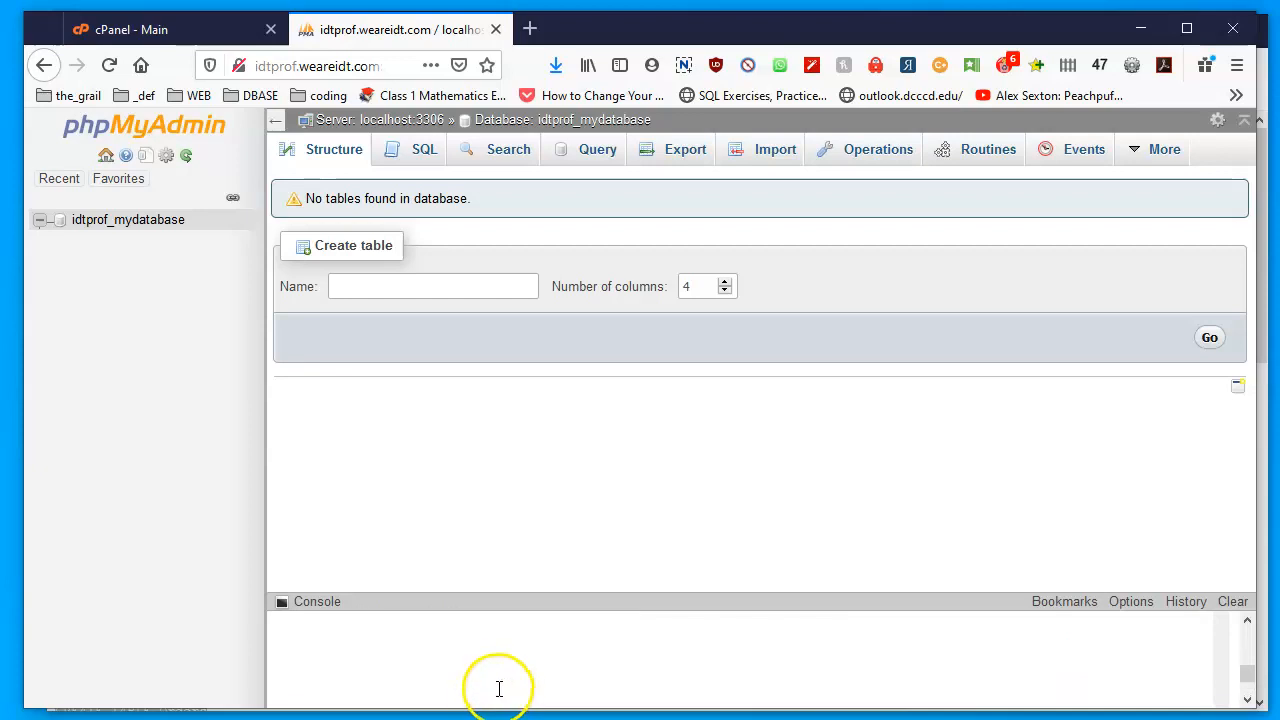
scroll(499, 688, "down", 8)
scroll(496, 690, "up", 6)
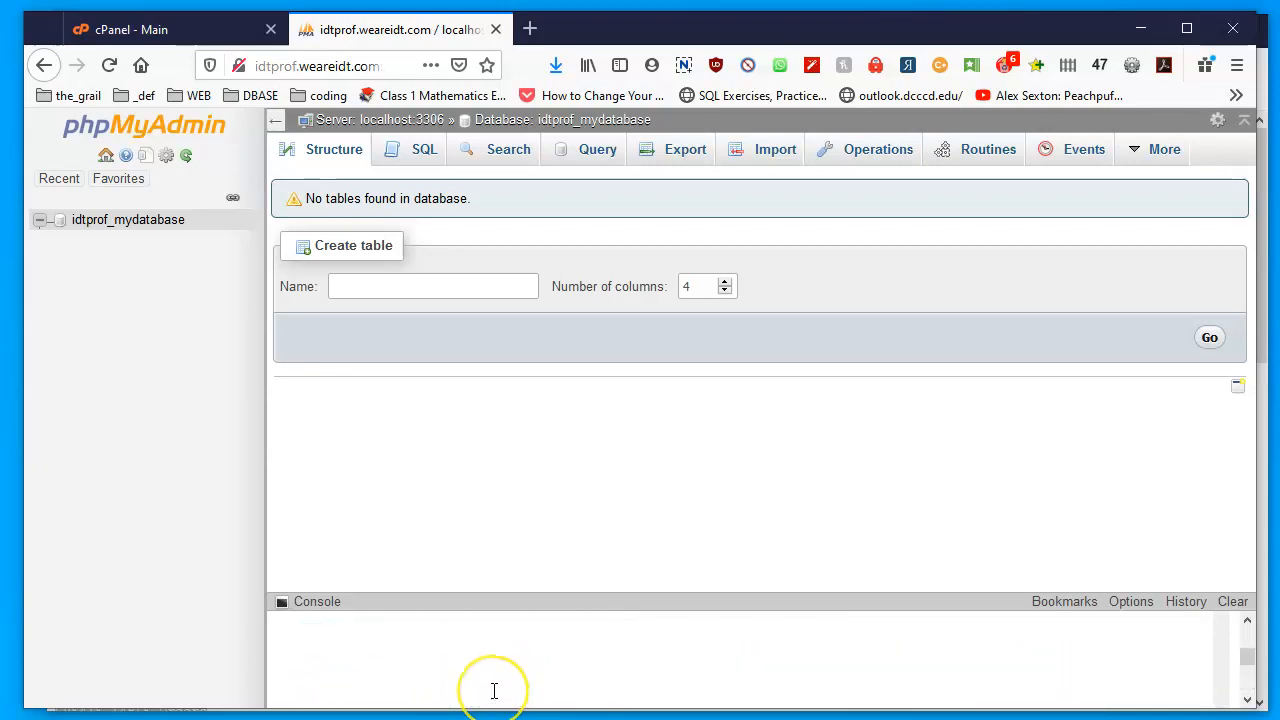
scroll(494, 691, "up", 3)
scroll(494, 691, "down", 4)
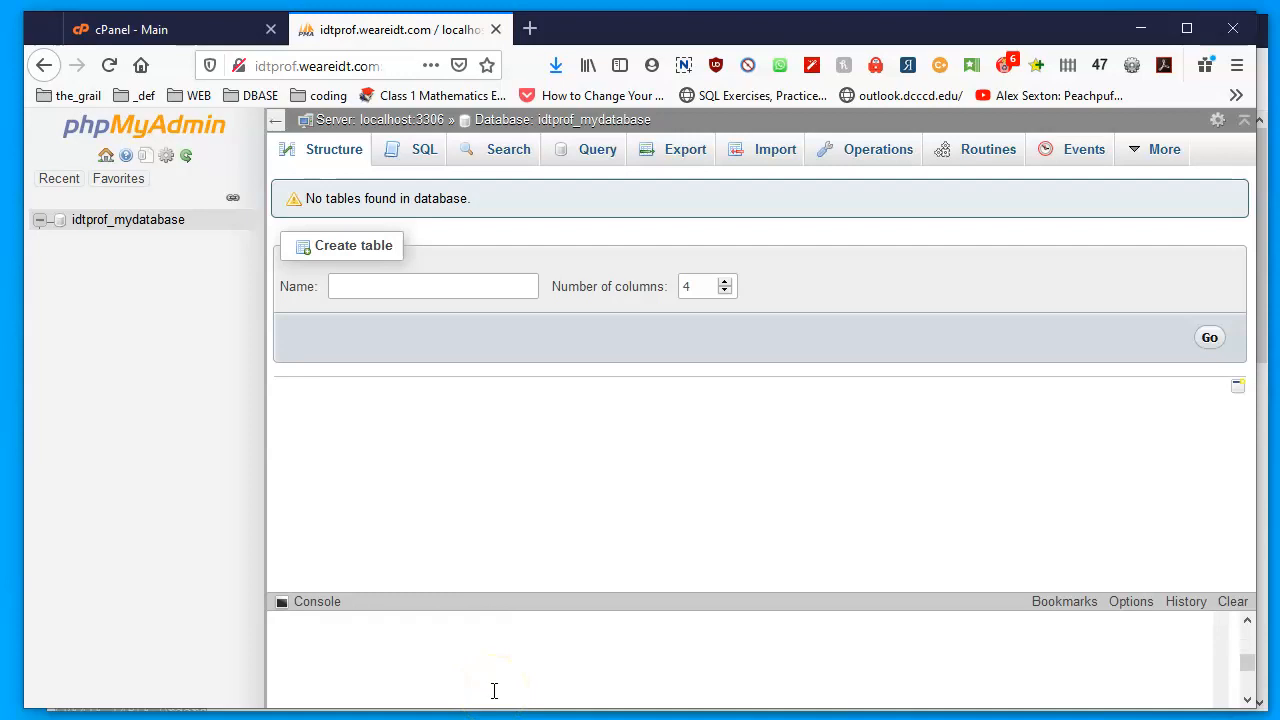
scroll(494, 691, "down", 4)
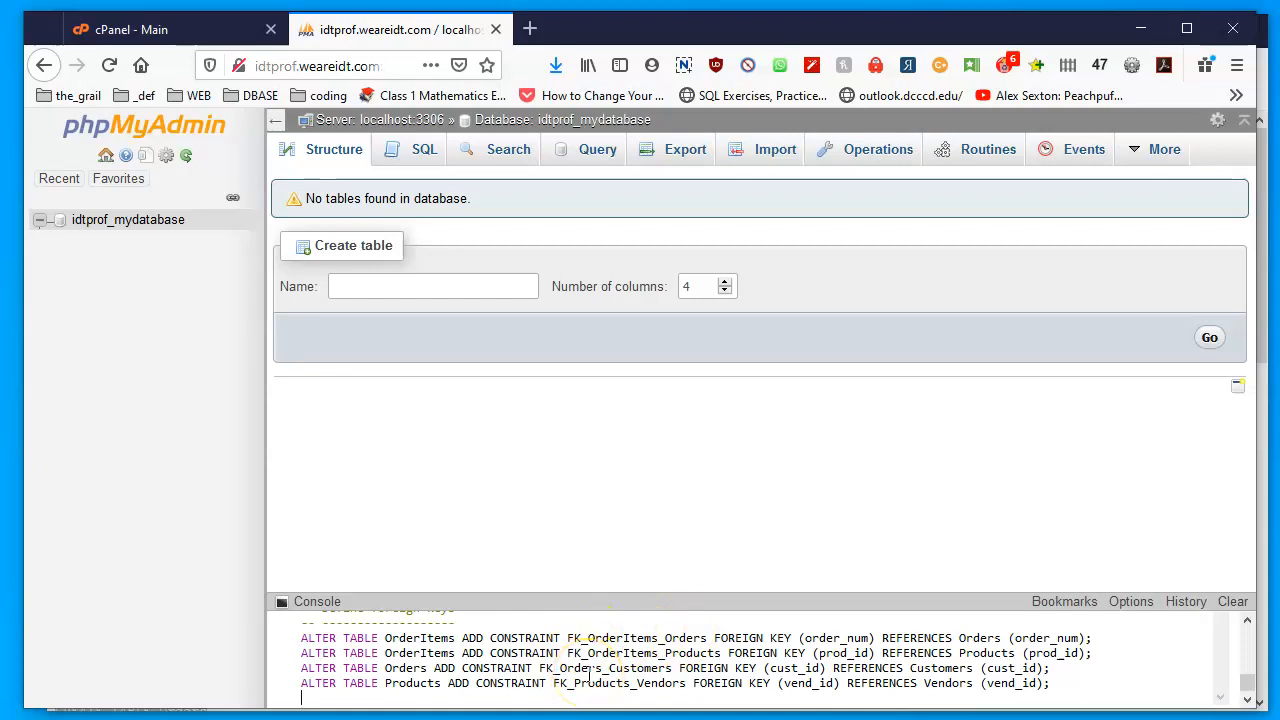
key("ctrl+Return")
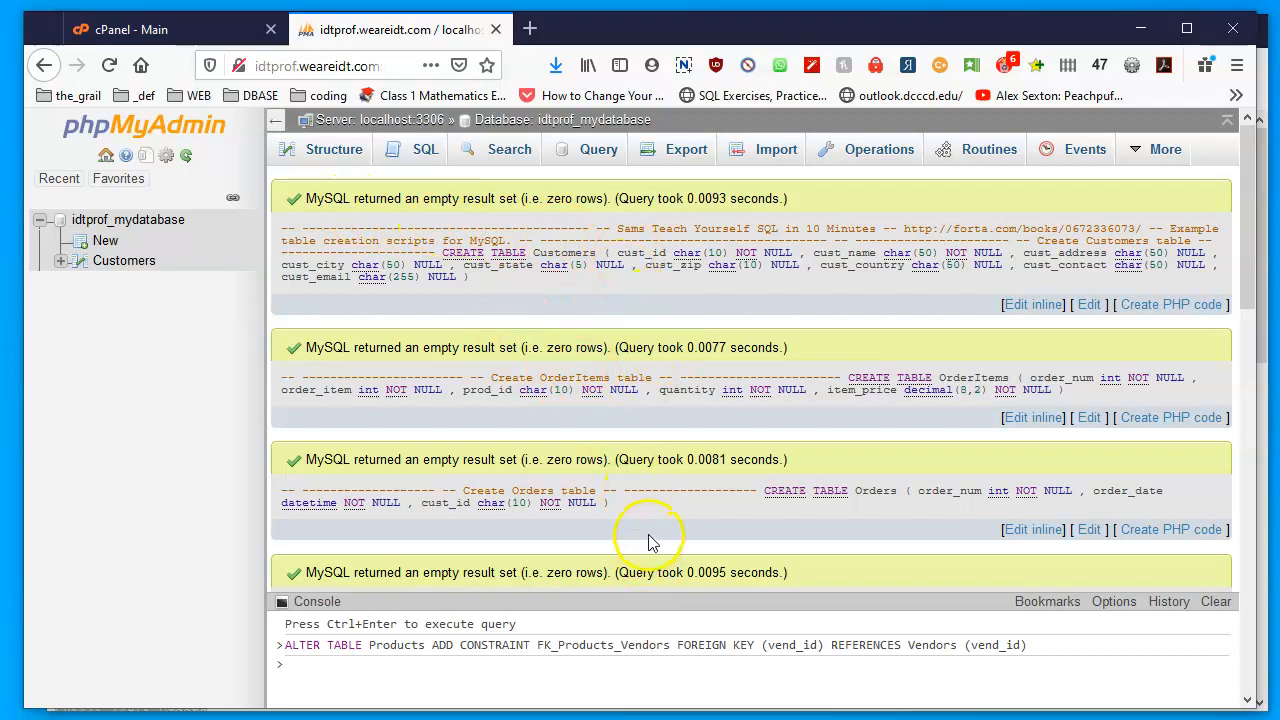
Review the results of the table and key creation queries, and expand the Customers table in the database tree
scroll(650, 540, "down", 5)
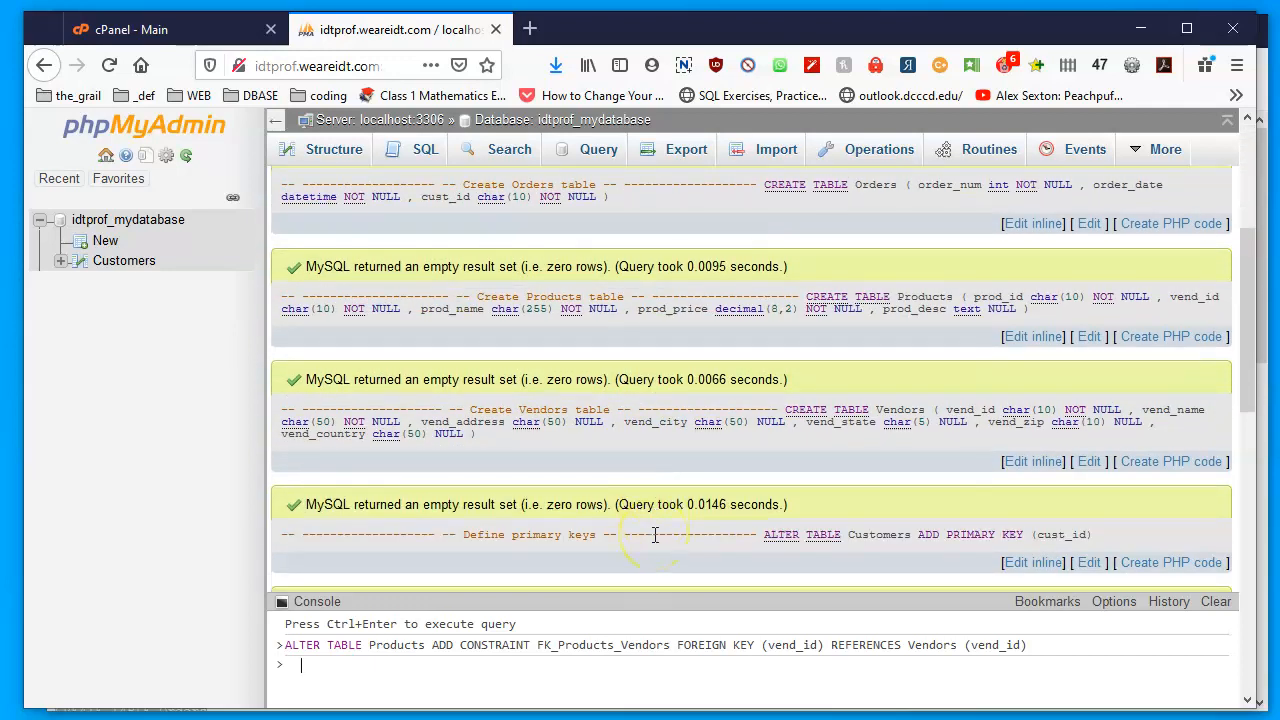
scroll(655, 535, "down", 15)
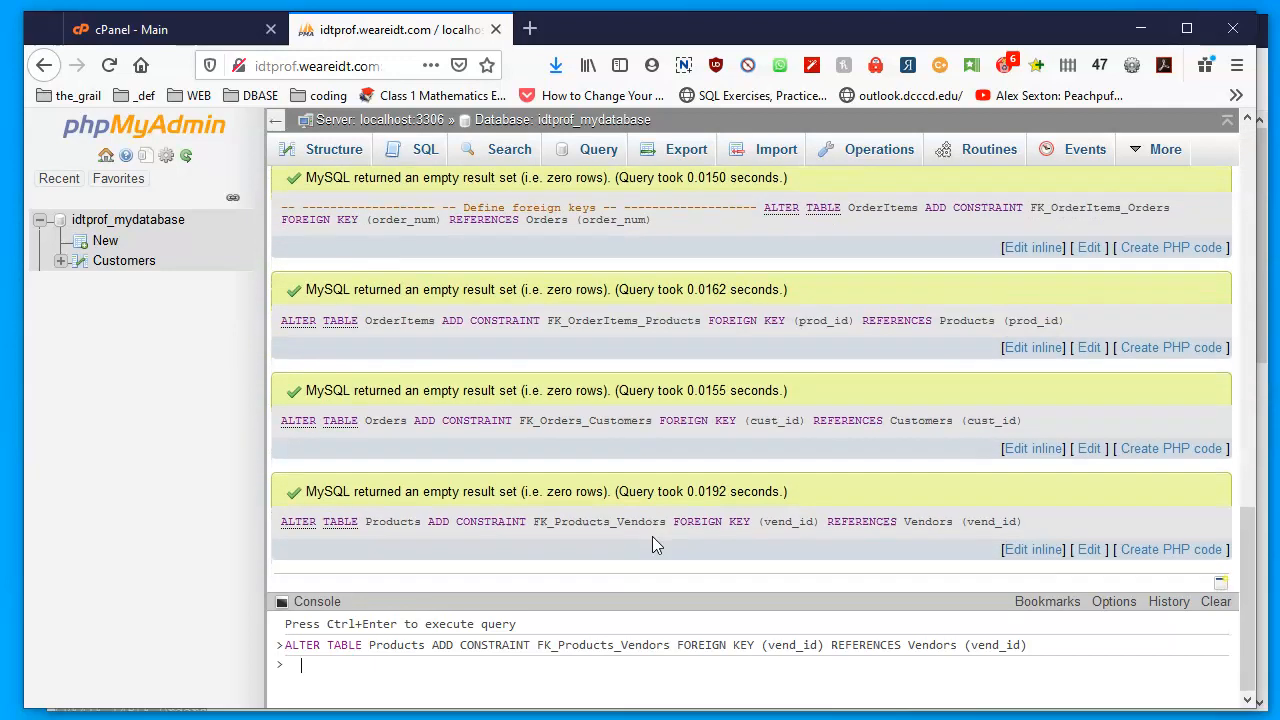
scroll(652, 537, "up", 3)
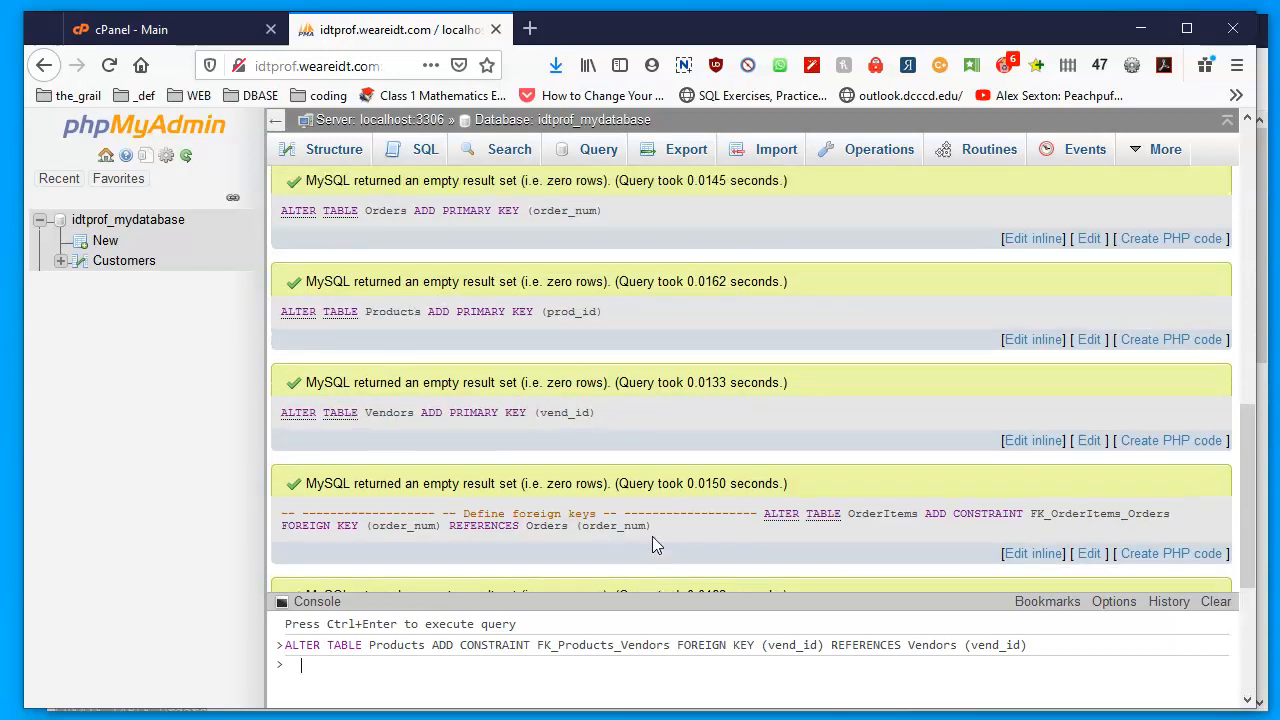
scroll(652, 540, "up", 6)
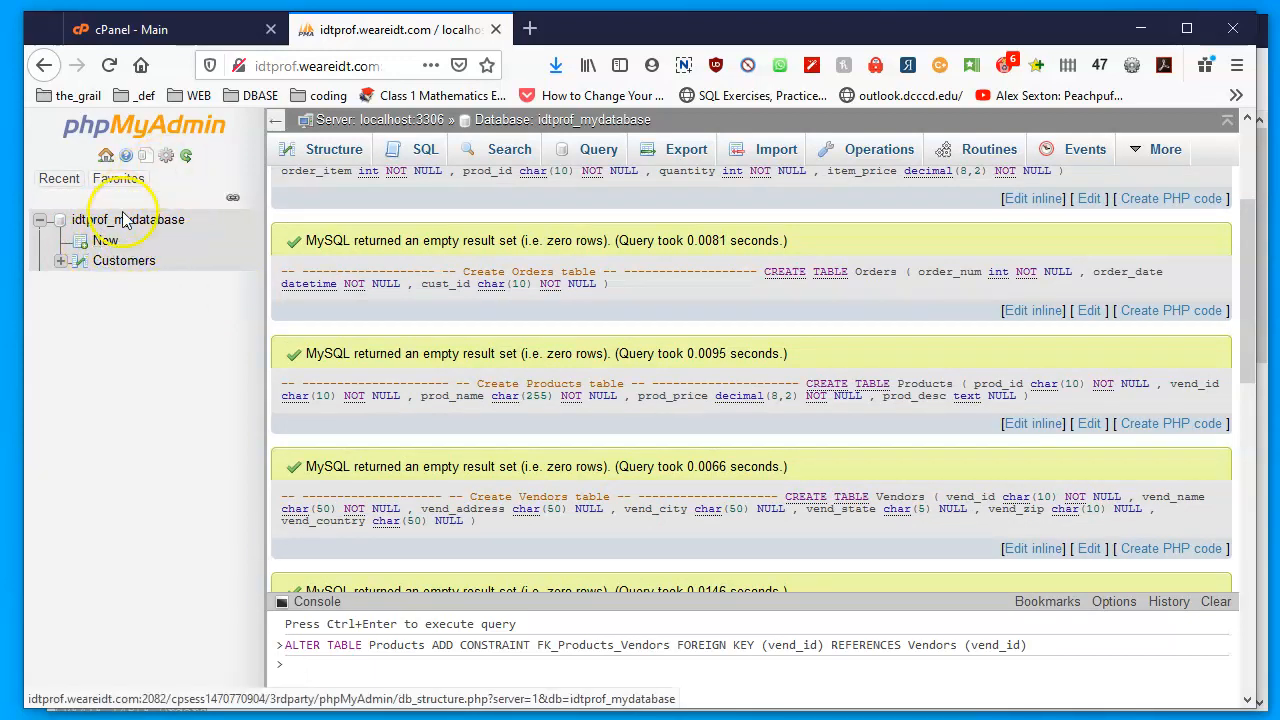
left_click(60, 263)
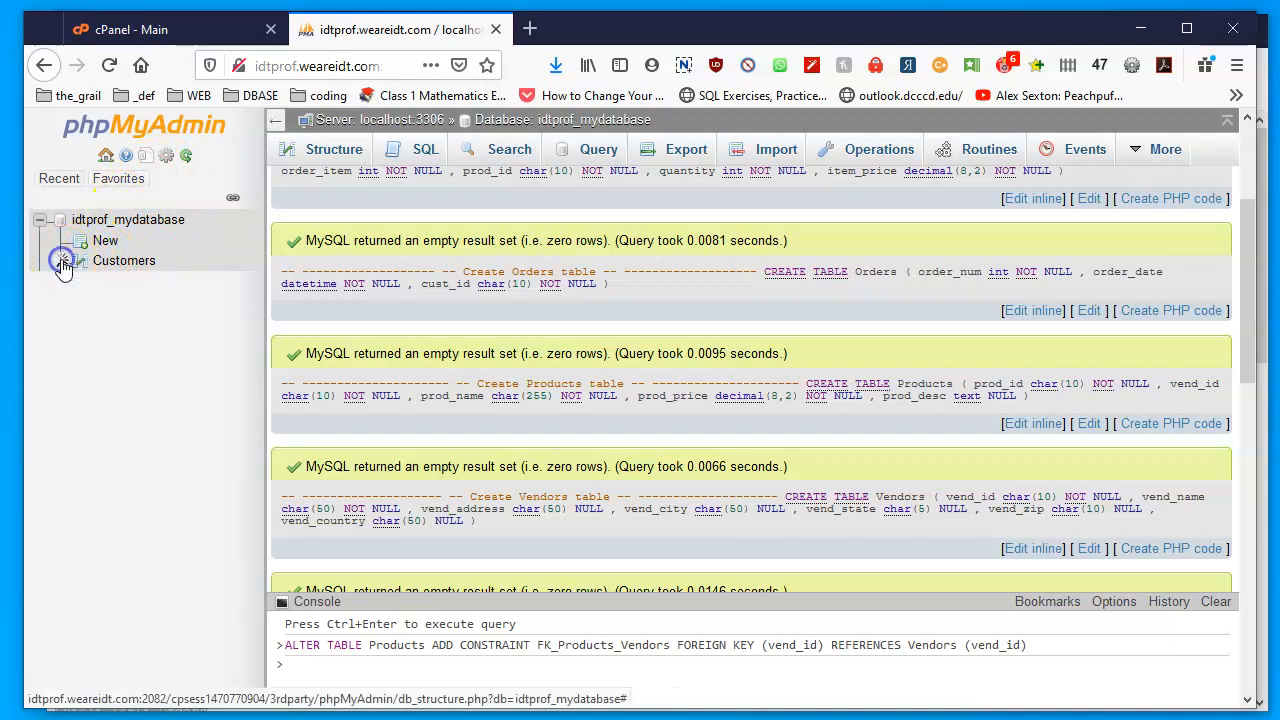
Expand the columns and indexes of the Customers table in the database tree to inspect them
left_click(79, 282)
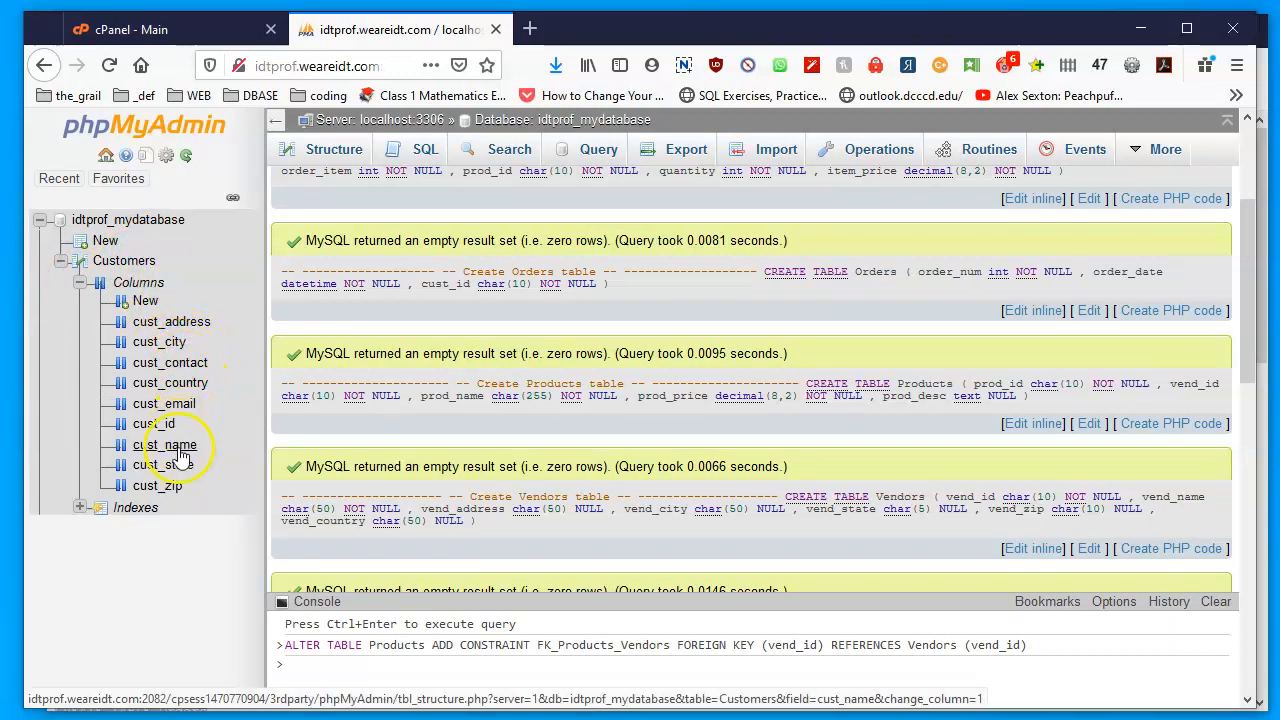
left_click(80, 507)
left_click(140, 552)
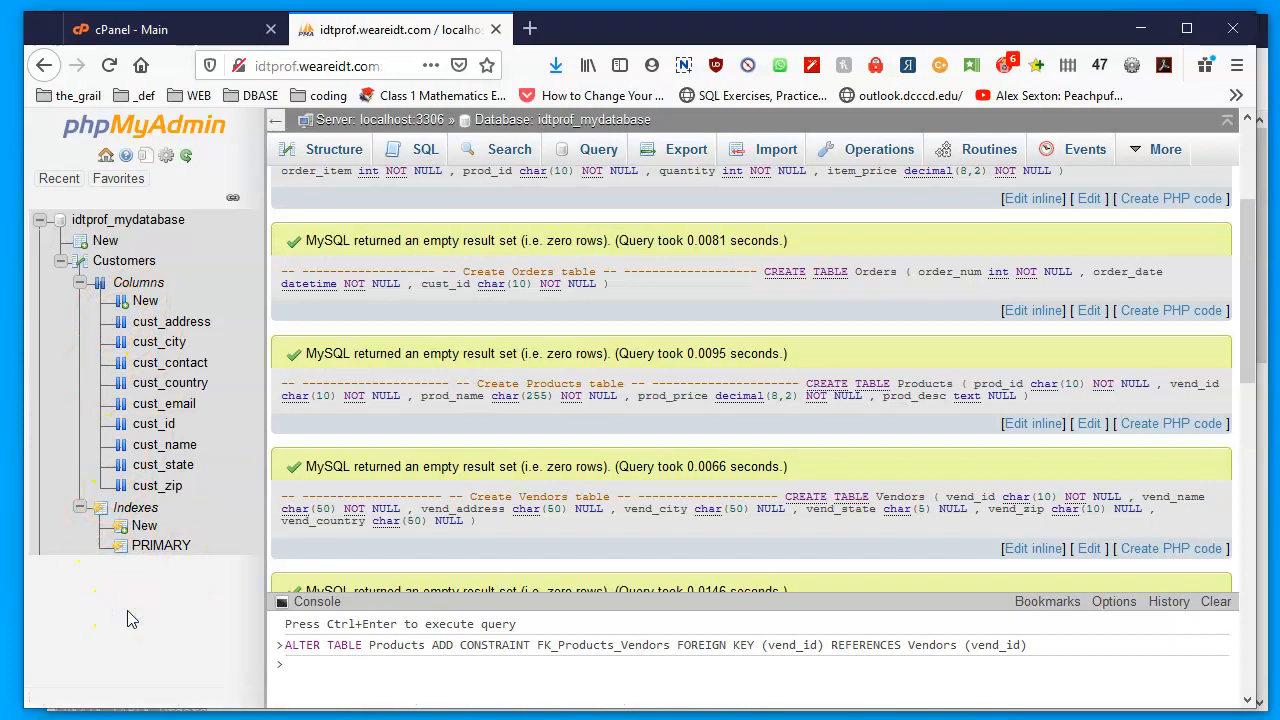
Reload the database page to refresh the table list, and collapse the Customers and OrderItems branches in the tree
key("F5")
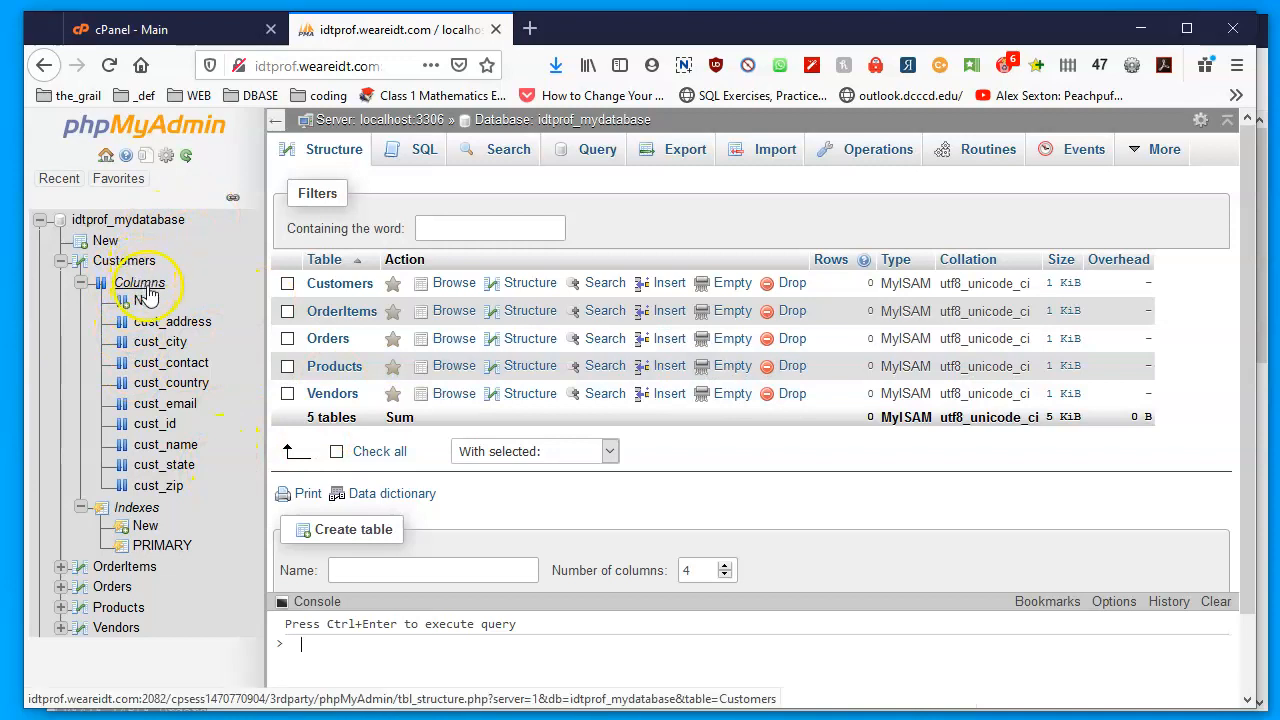
left_click(60, 260)
left_click(62, 283)
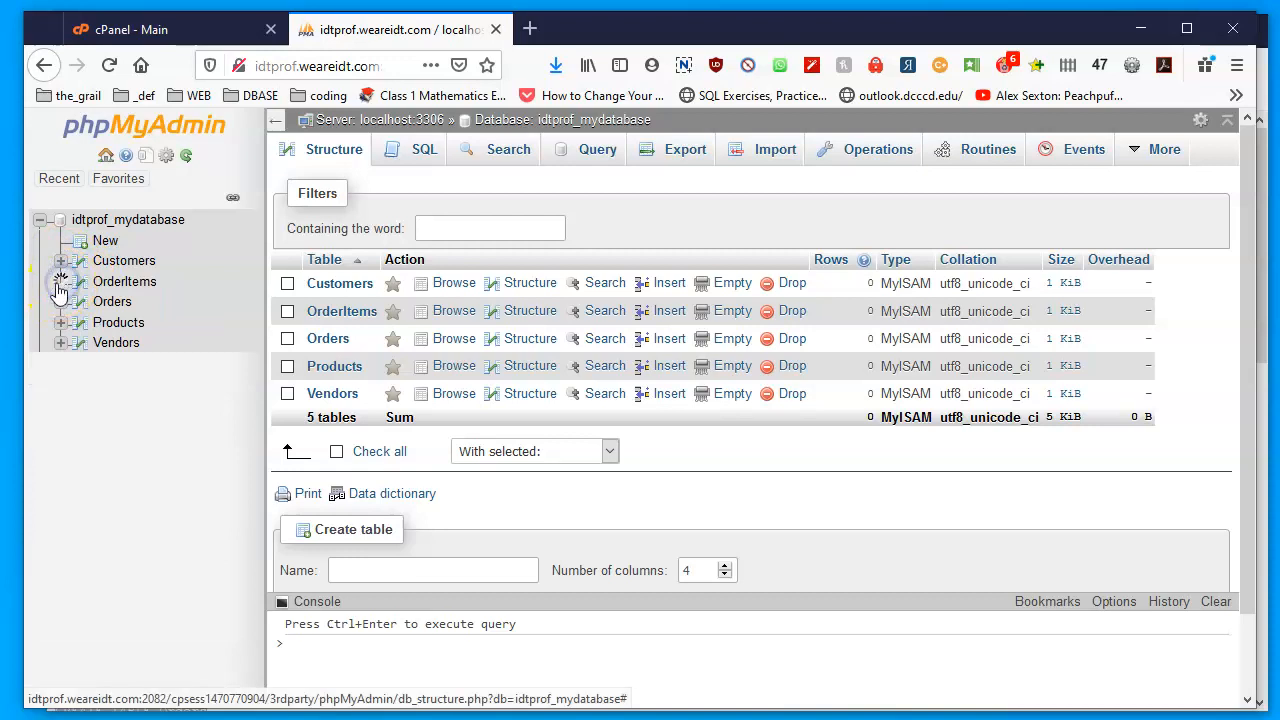
left_click(61, 283)
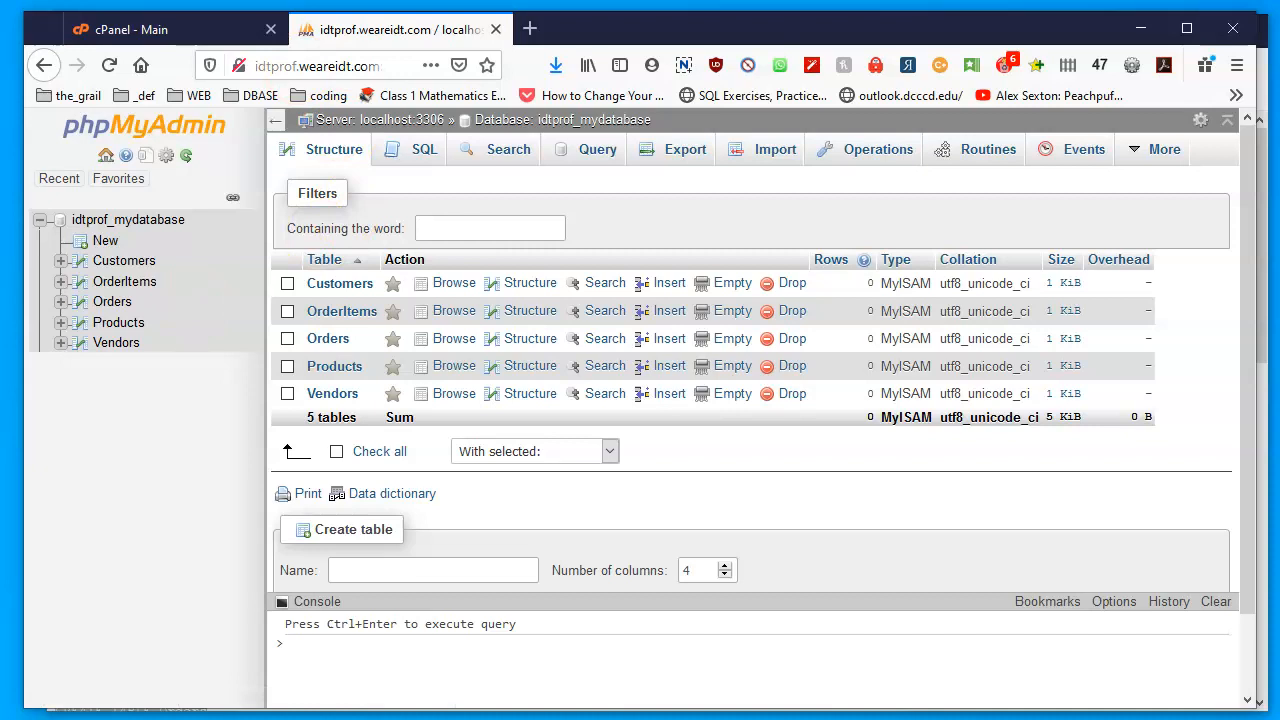
Switch to the course browser window, close the table creation script and open populate.txt from the Sample MySQL database section
left_click(1258, 230)
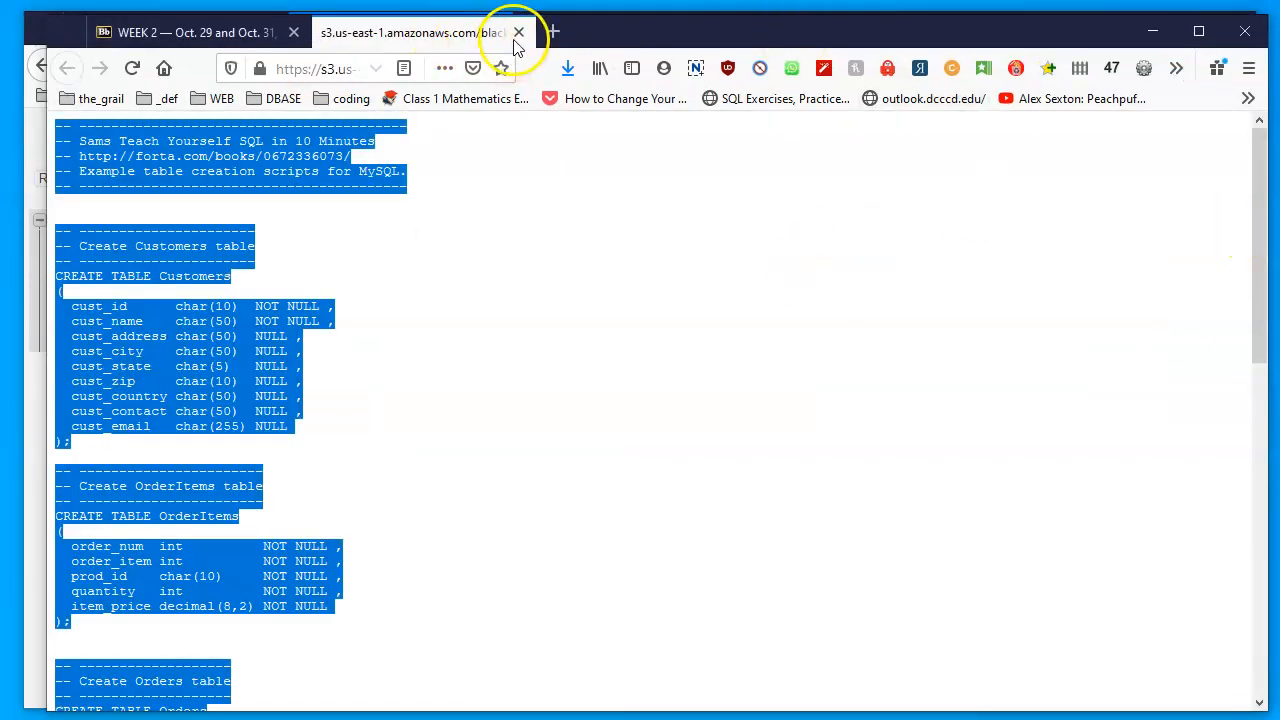
left_click(518, 32)
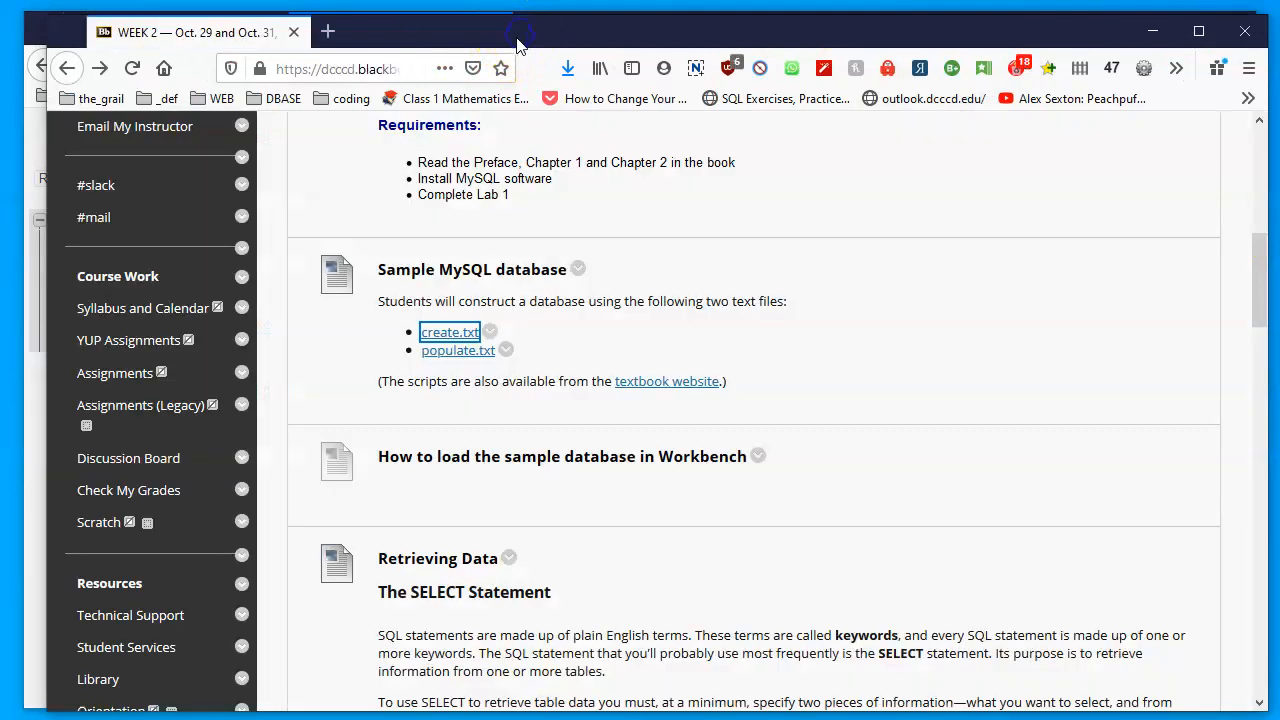
left_click(462, 354)
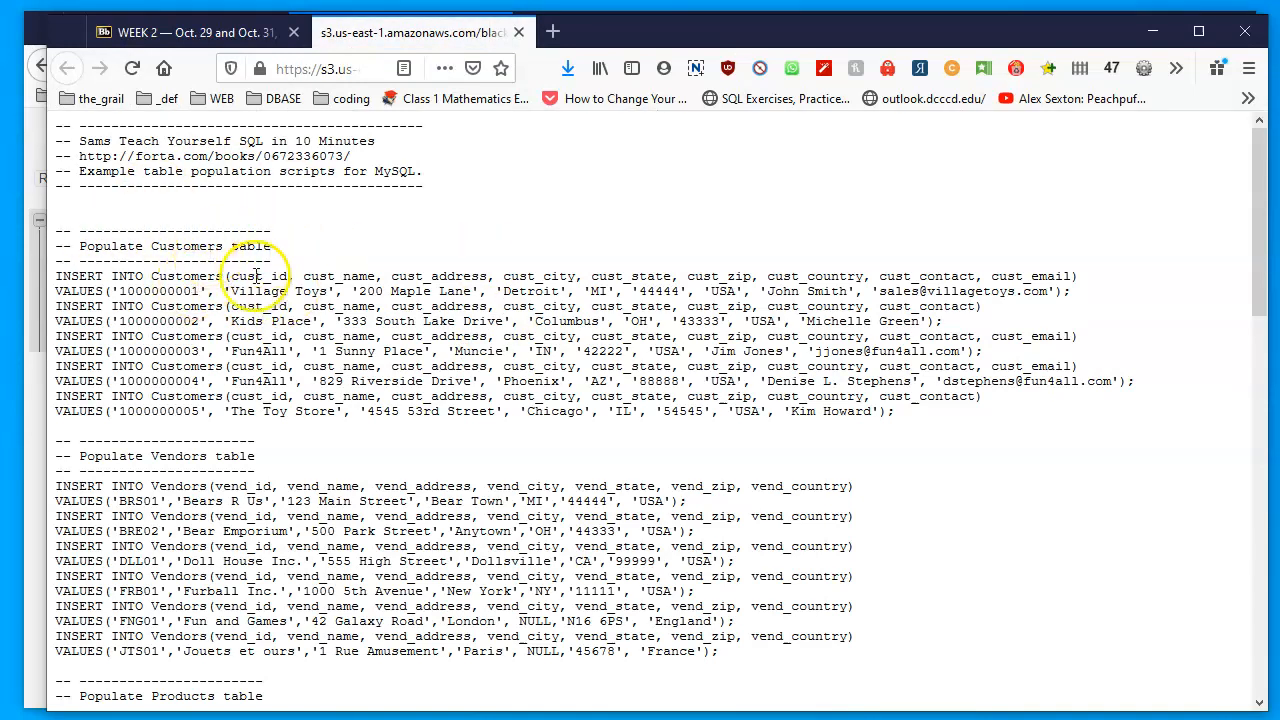
Look through the table population script and copy its entire text
scroll(650, 540, "down", 3)
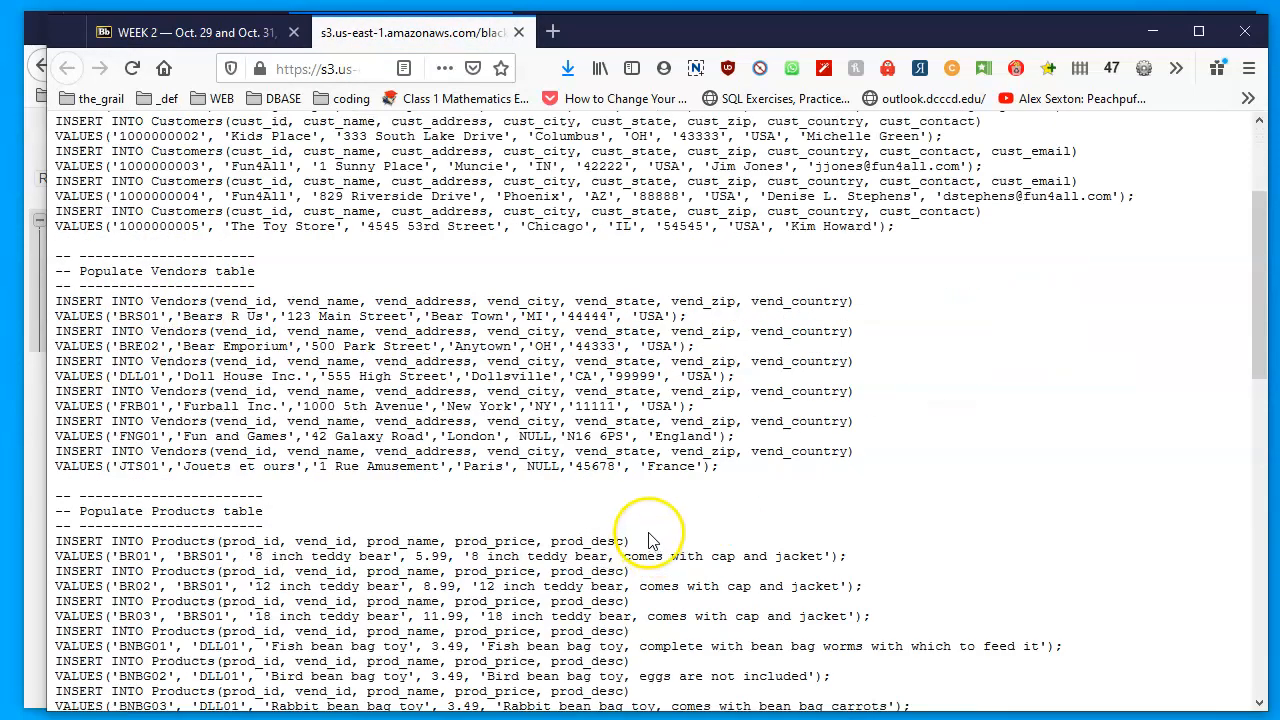
scroll(650, 540, "down", 15)
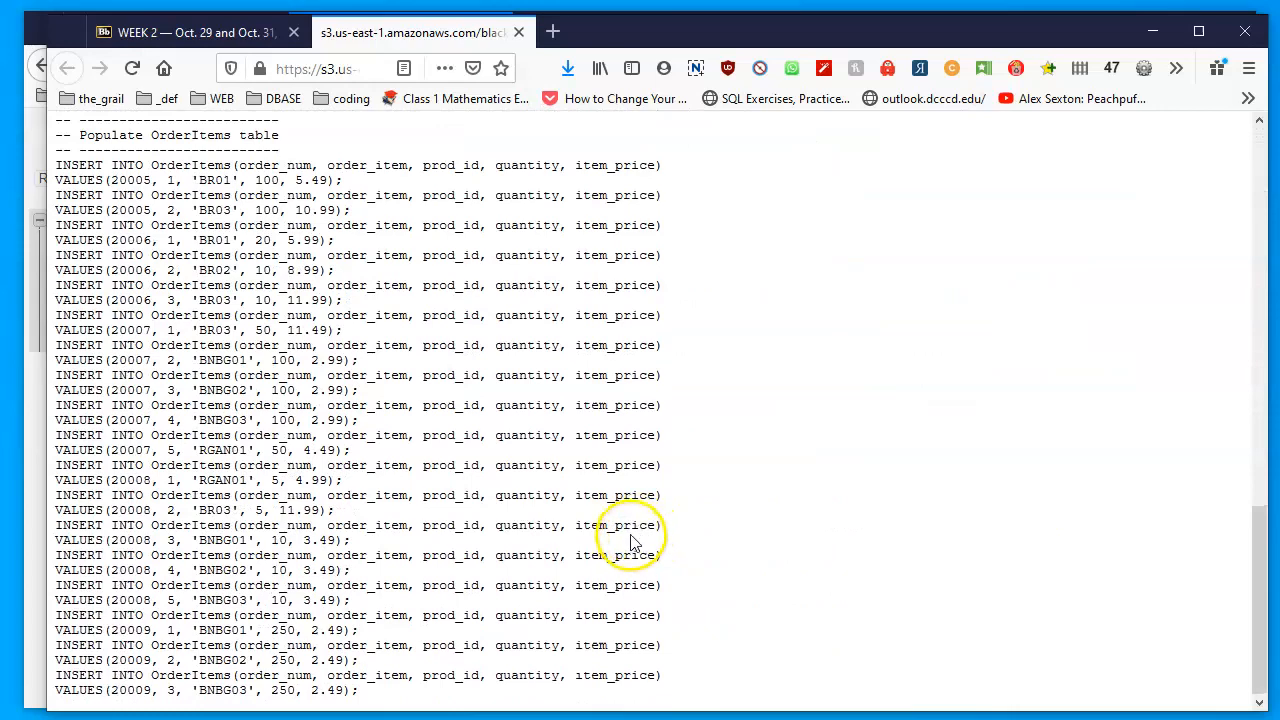
scroll(637, 527, "up", 20)
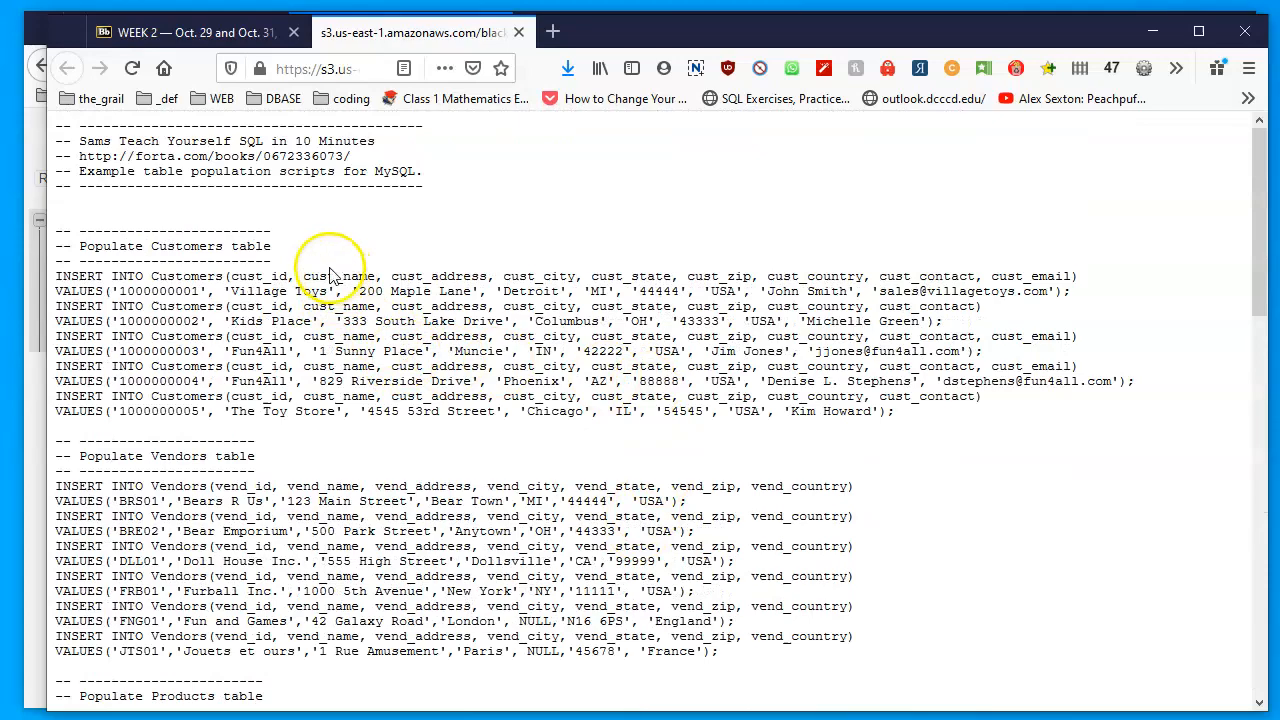
scroll(343, 334, "down", 14)
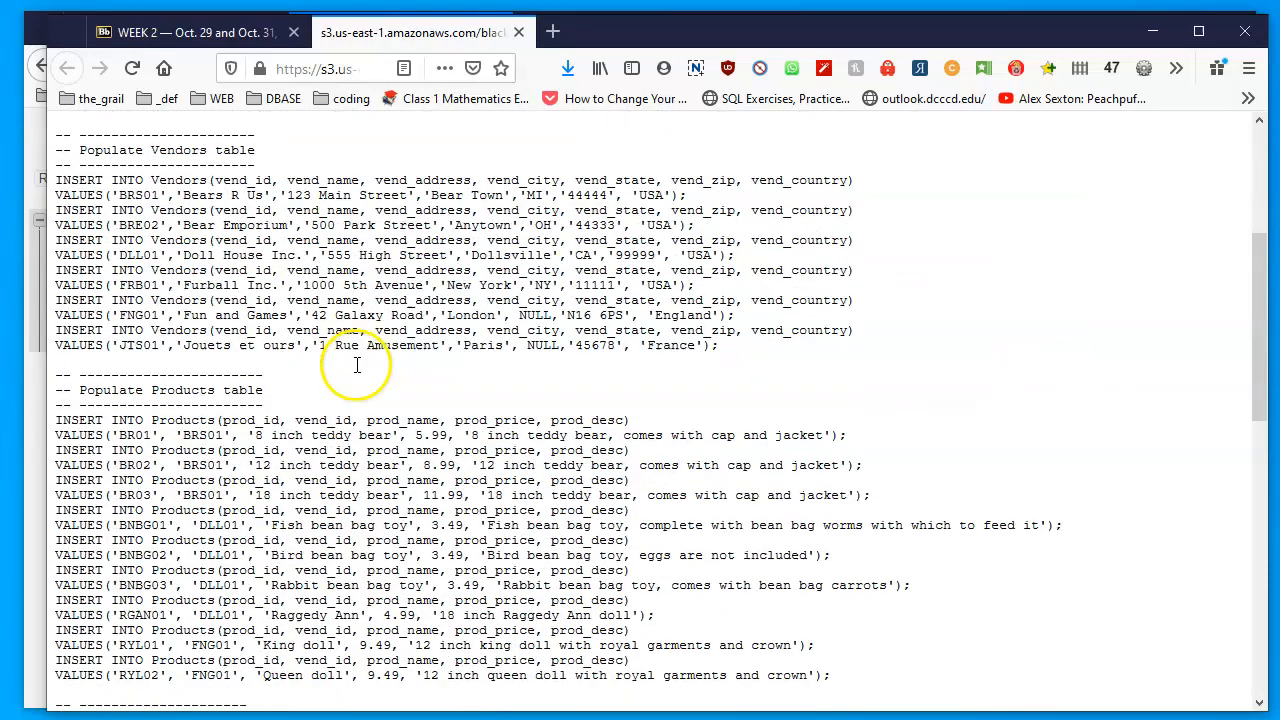
scroll(354, 380, "up", 8)
scroll(400, 400, "up", 5)
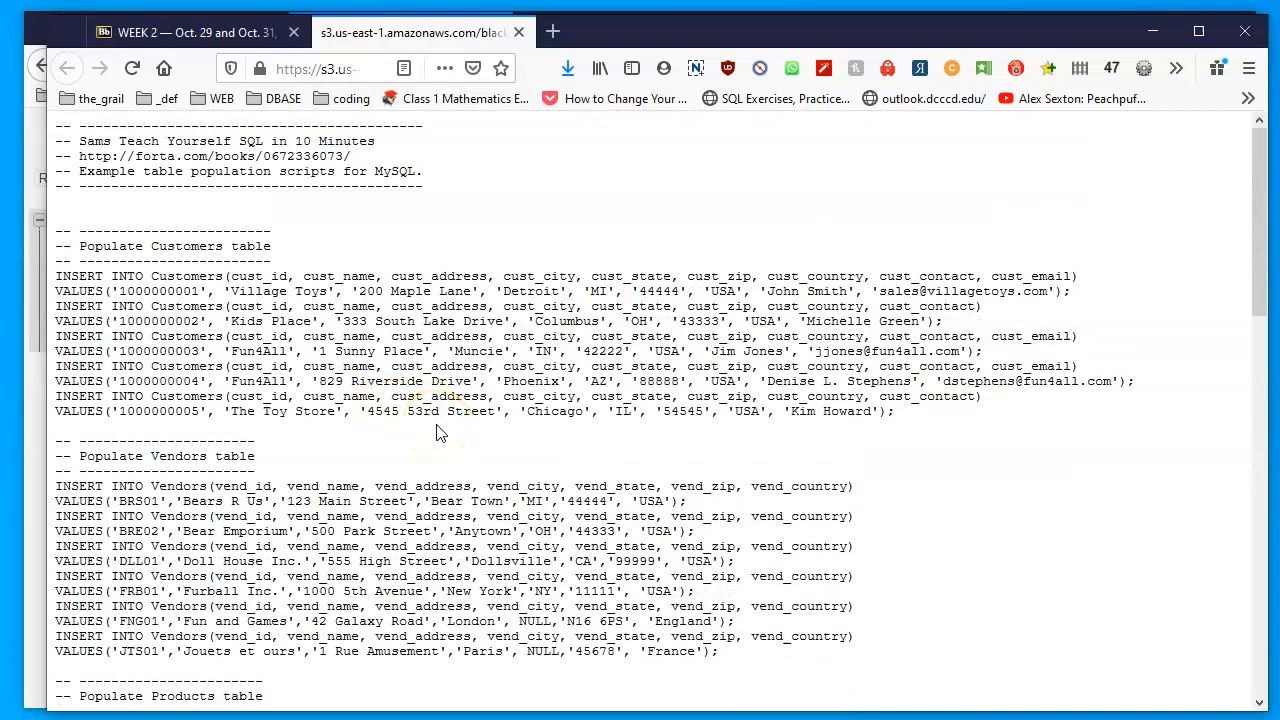
right_click(551, 213)
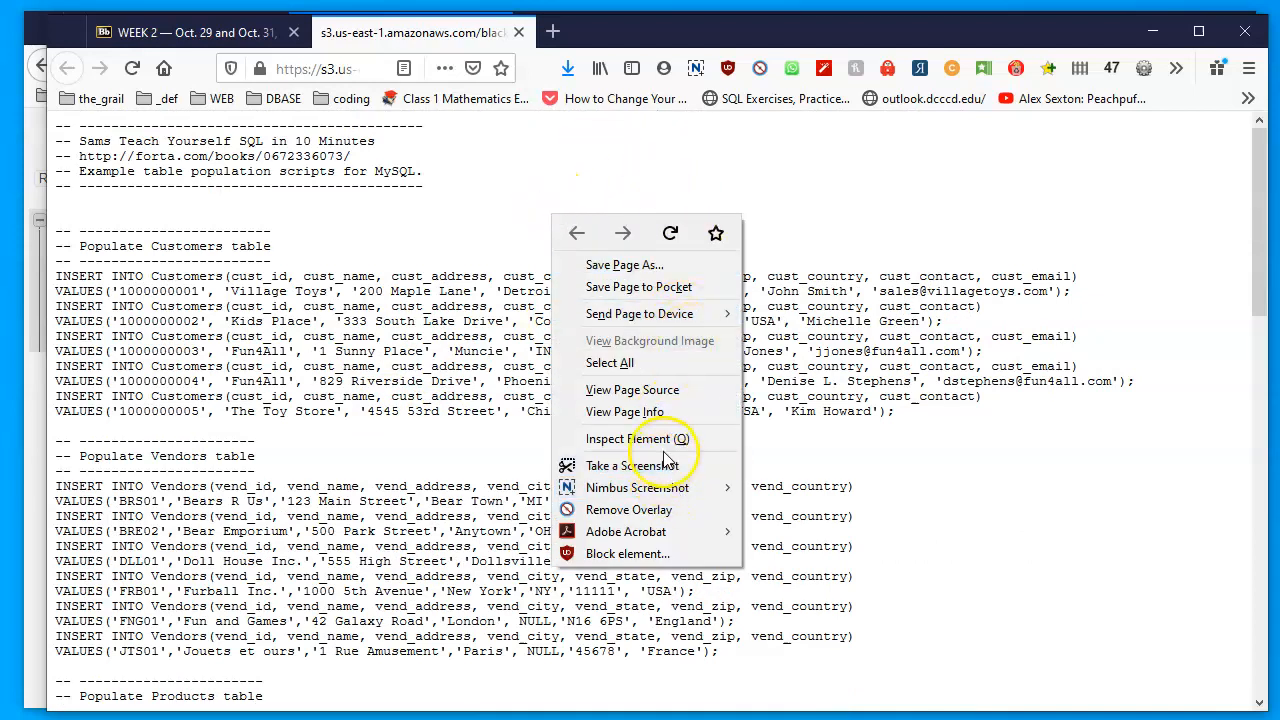
left_click(645, 365)
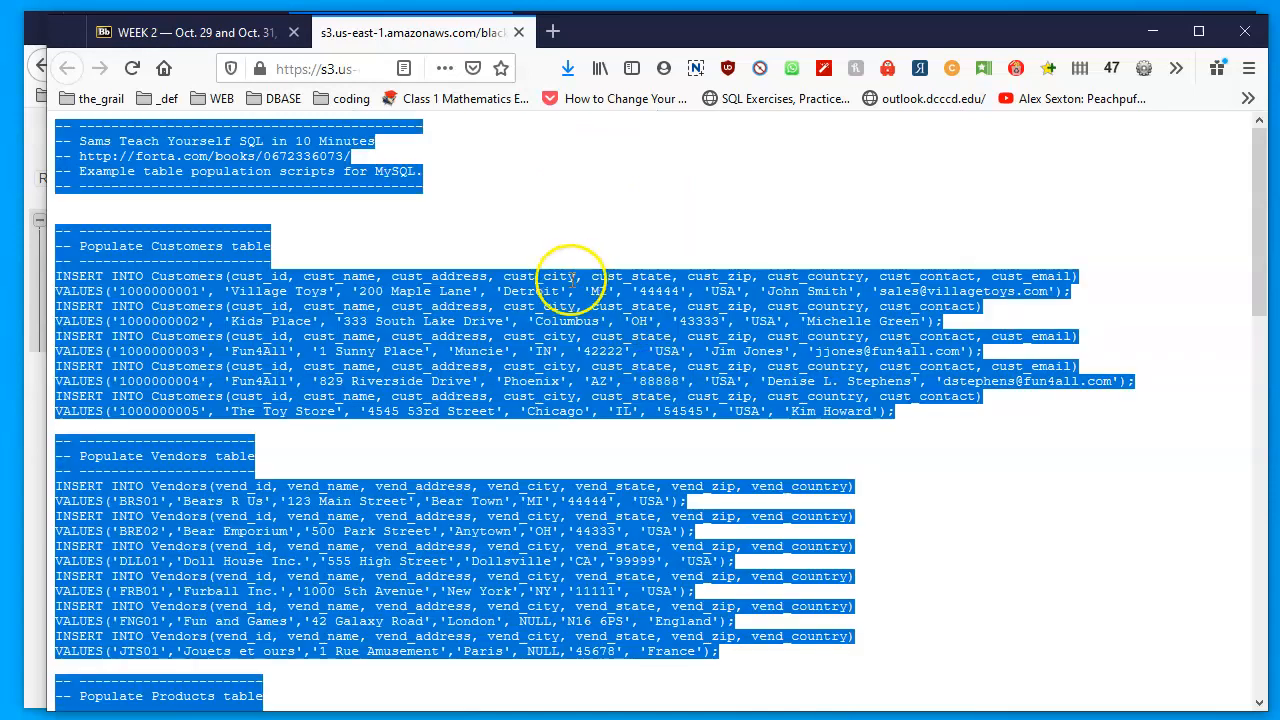
right_click(563, 307)
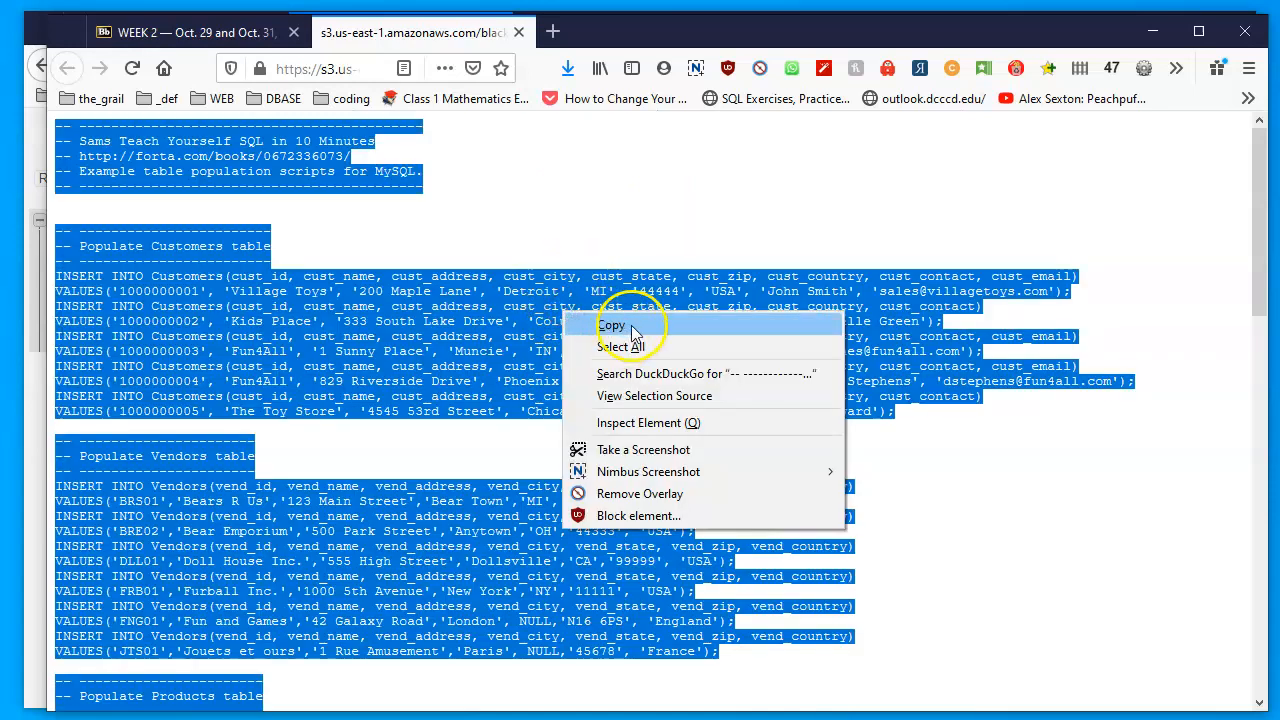
left_click(605, 325)
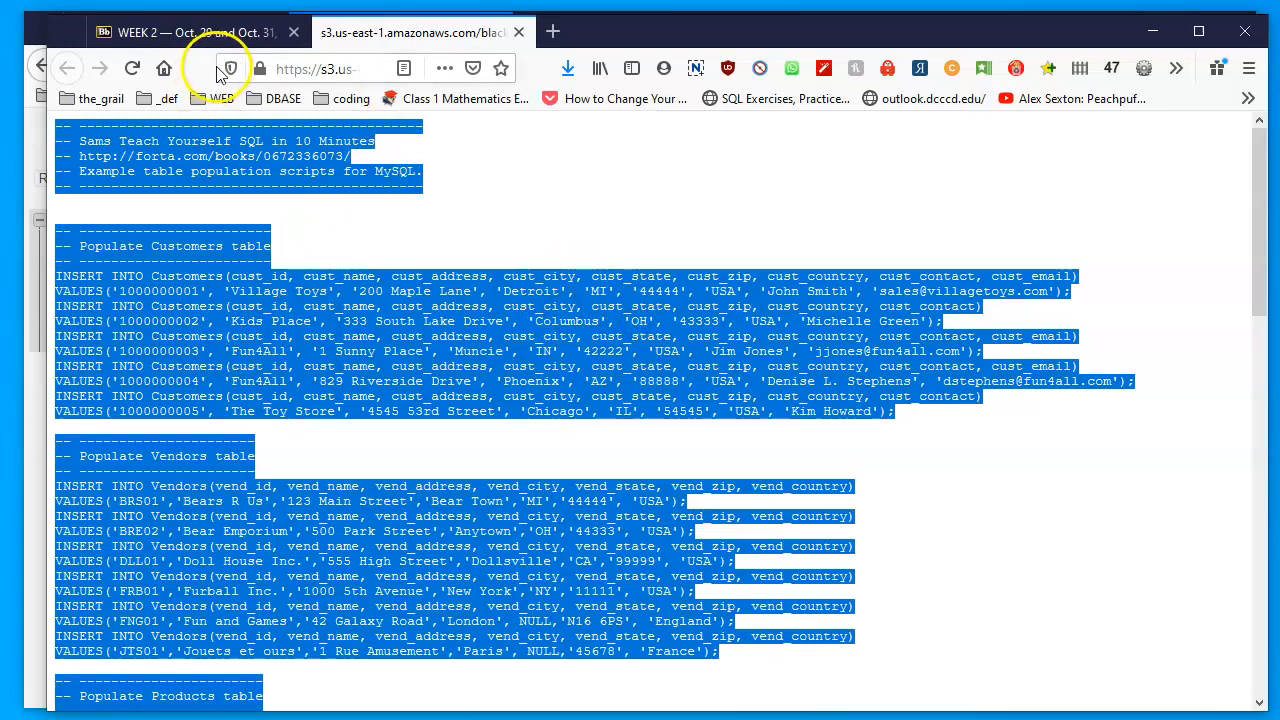
Return to phpMyAdmin, paste the population script into the SQL console and execute it on idtprof_mydatabase
left_click(38, 138)
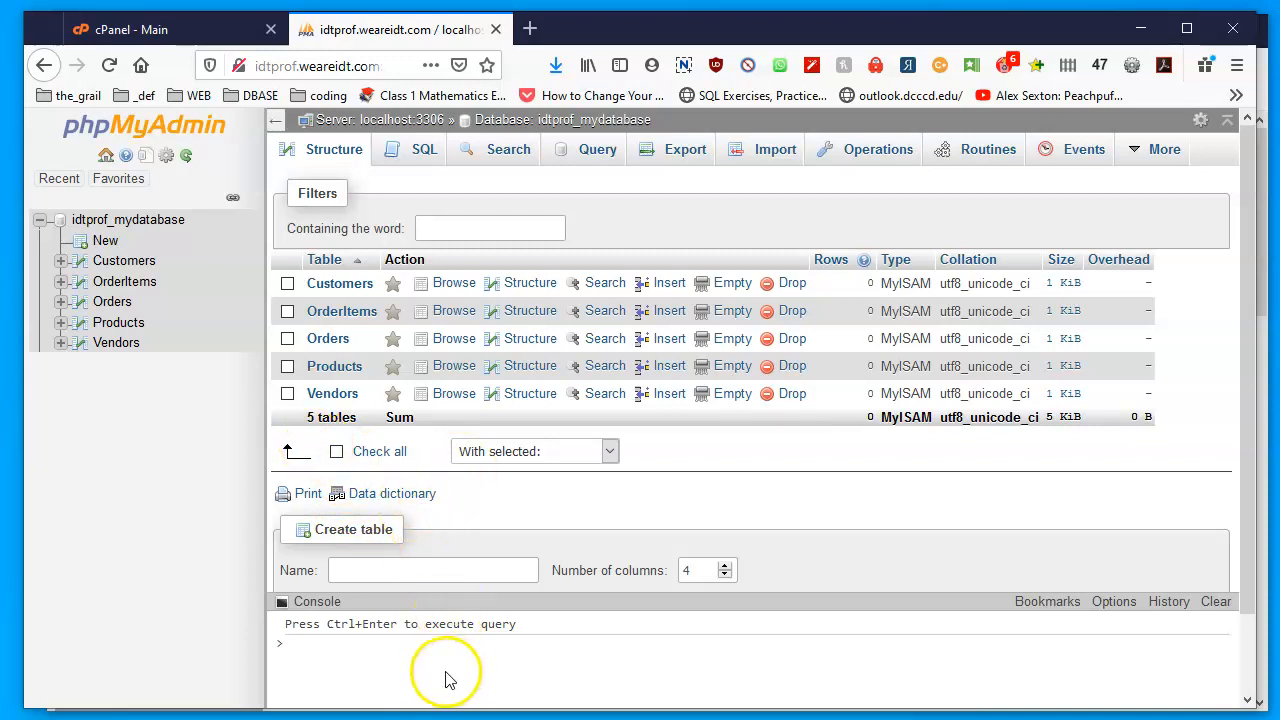
left_click(338, 650)
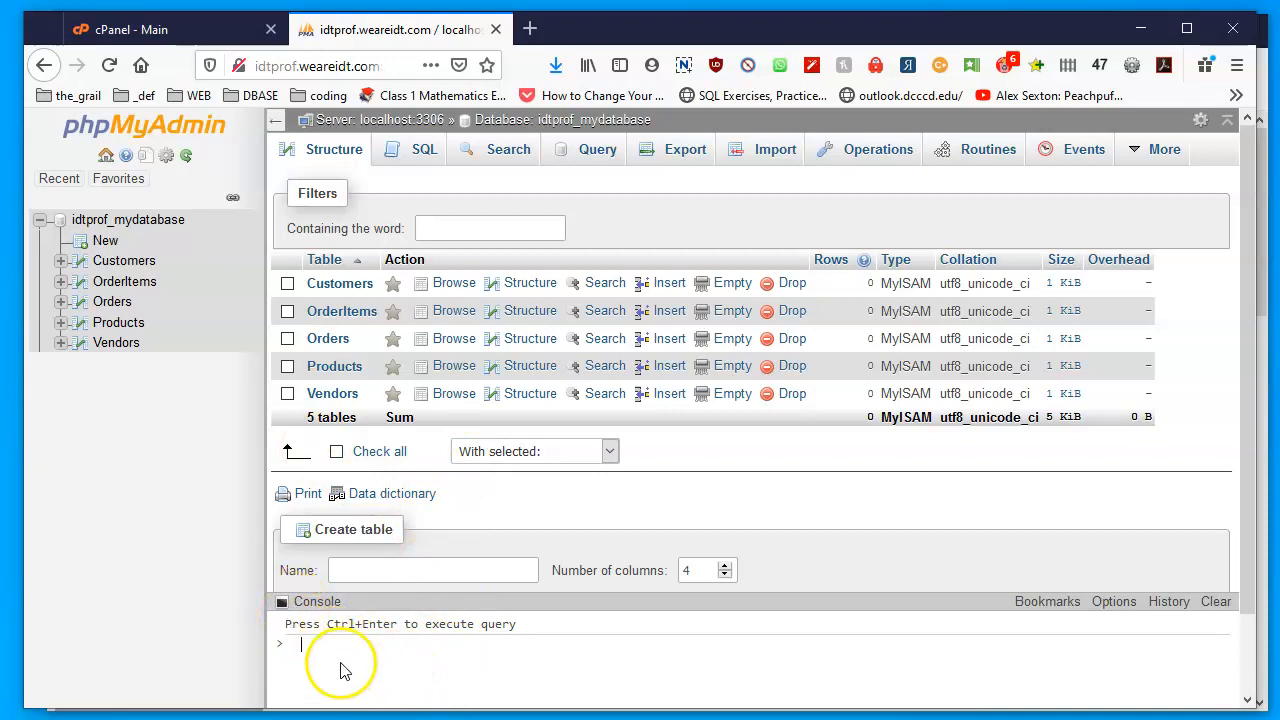
right_click(340, 662)
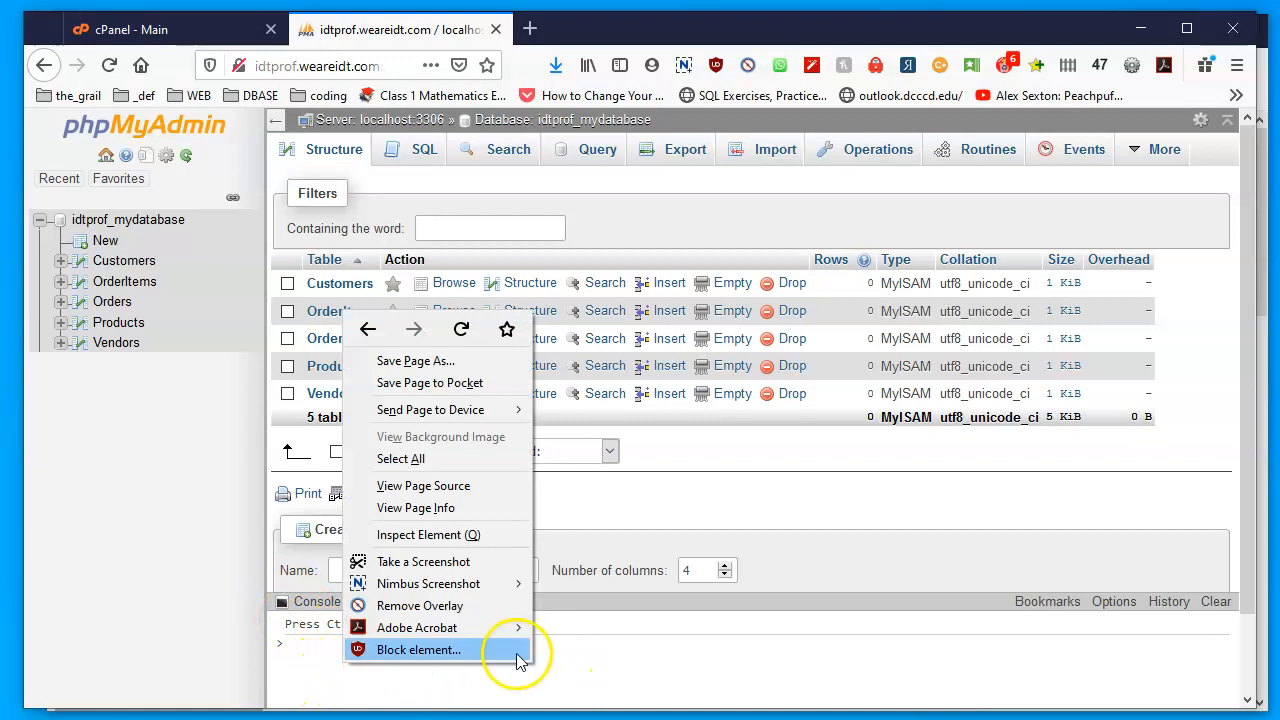
left_click(585, 680)
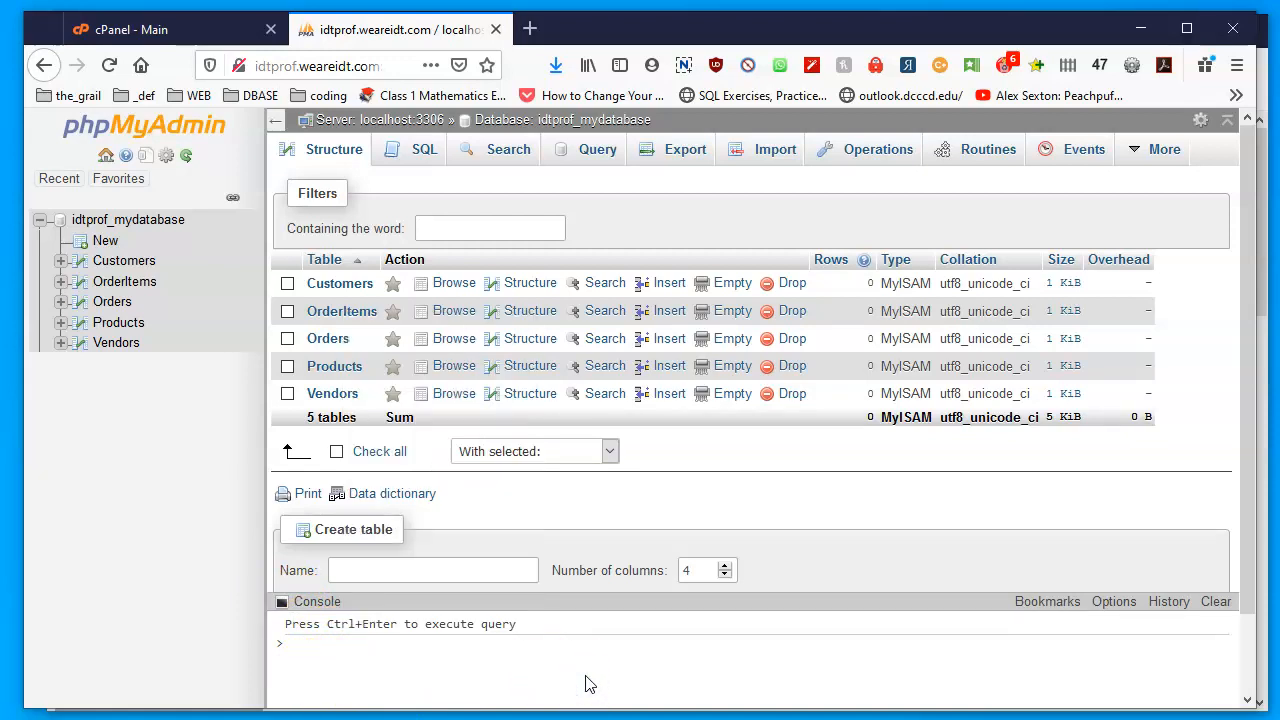
key("ctrl+v")
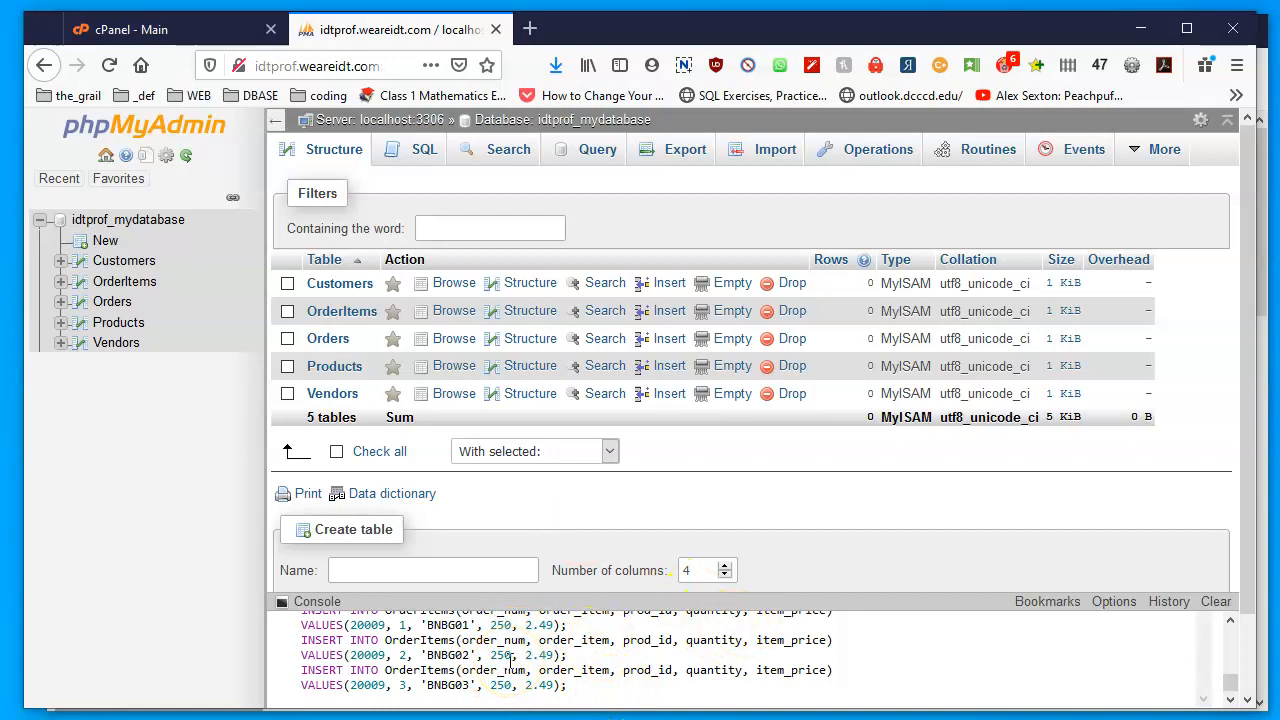
key("ctrl+Return")
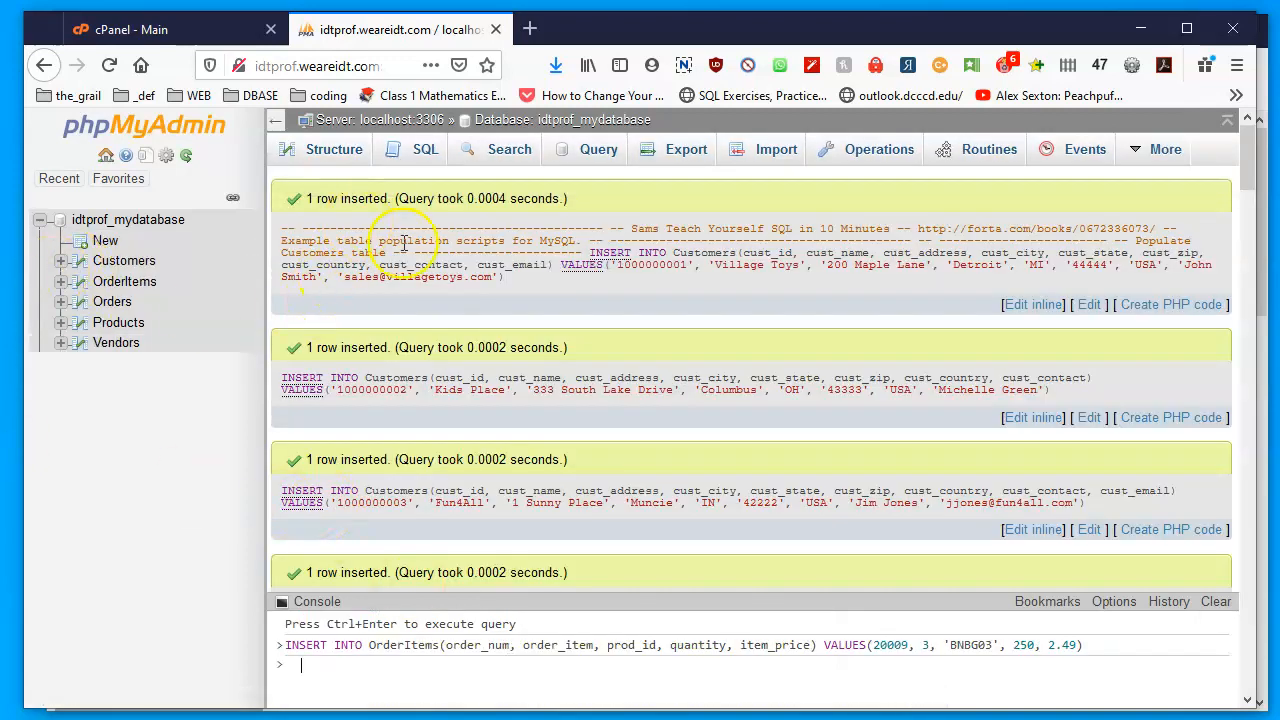
Review the results of the insert queries and reload the database page to refresh the table row counts
scroll(743, 543, "down", 10)
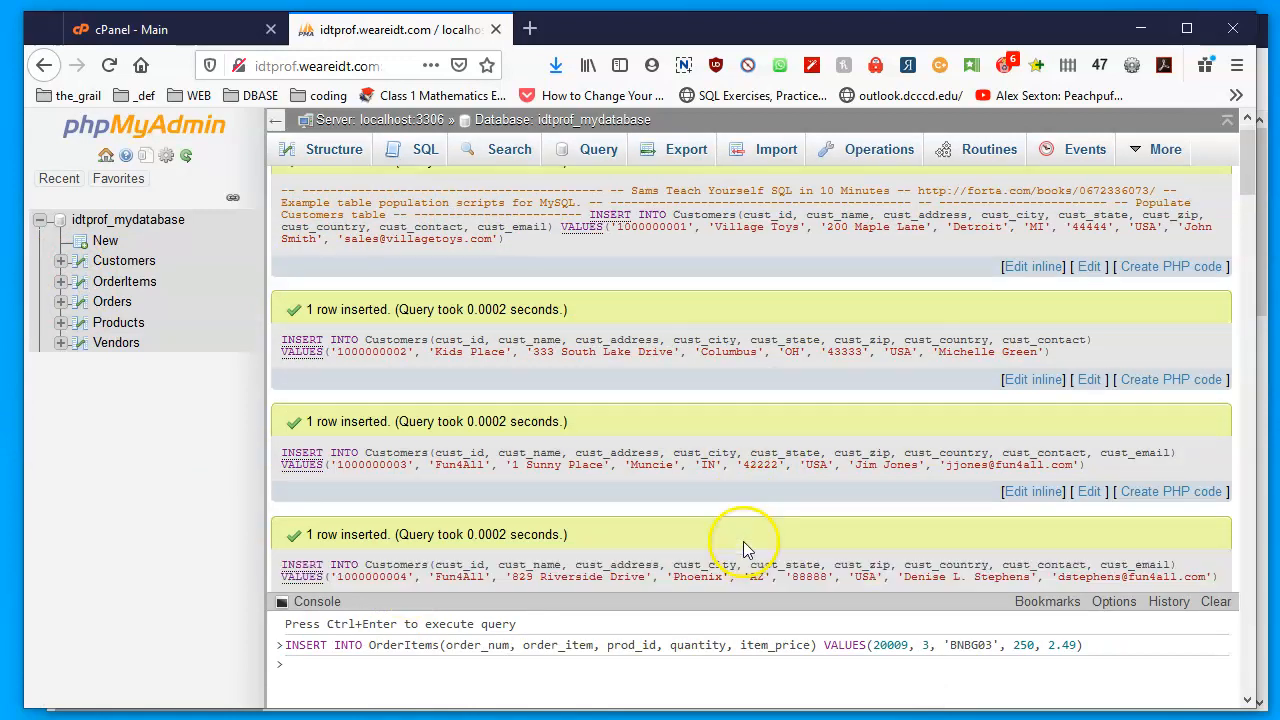
scroll(450, 560, "down", 3)
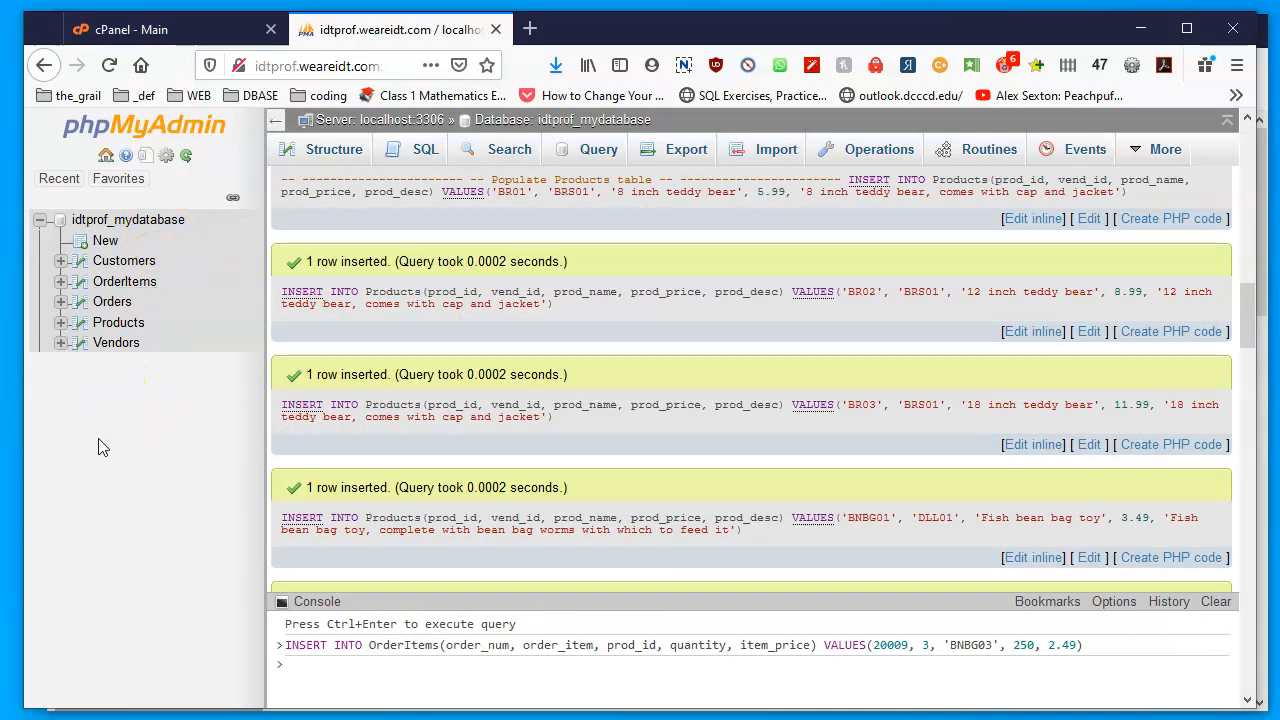
key("F5")
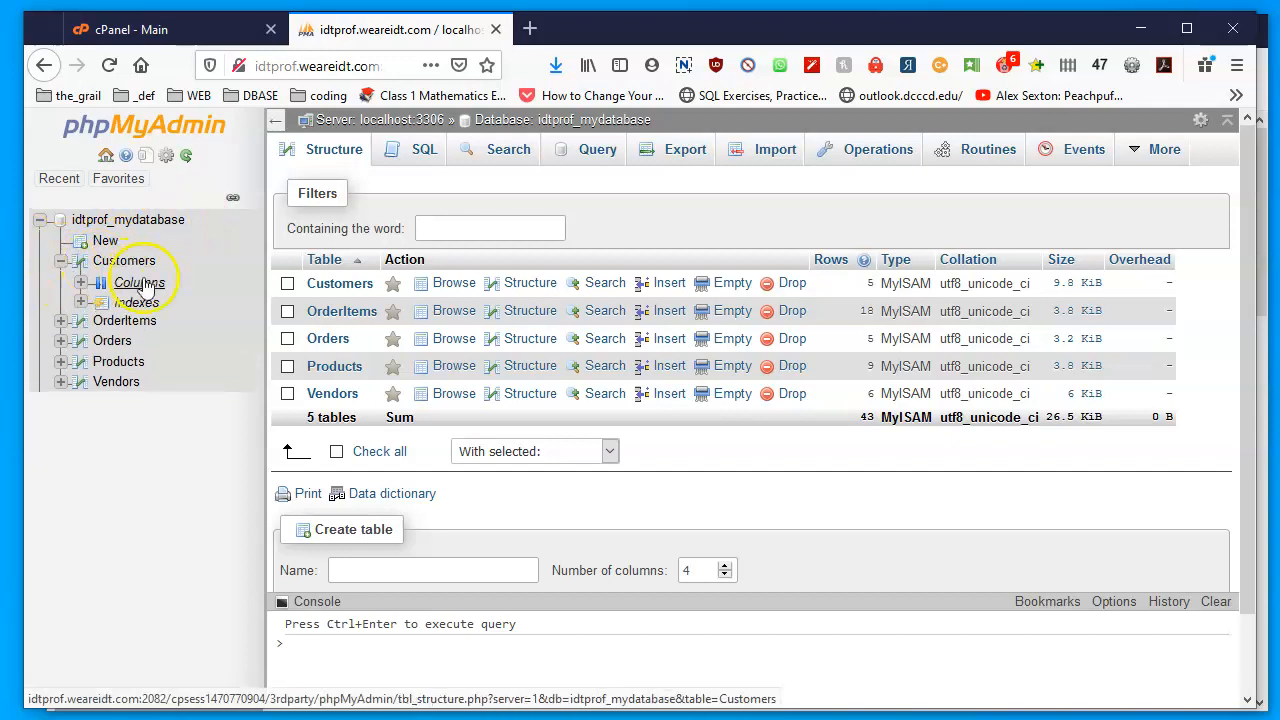
Inspect the definitions of the cust_address and cust_contact columns in Customers, and expand the Vendors table in the tree
left_click(80, 283)
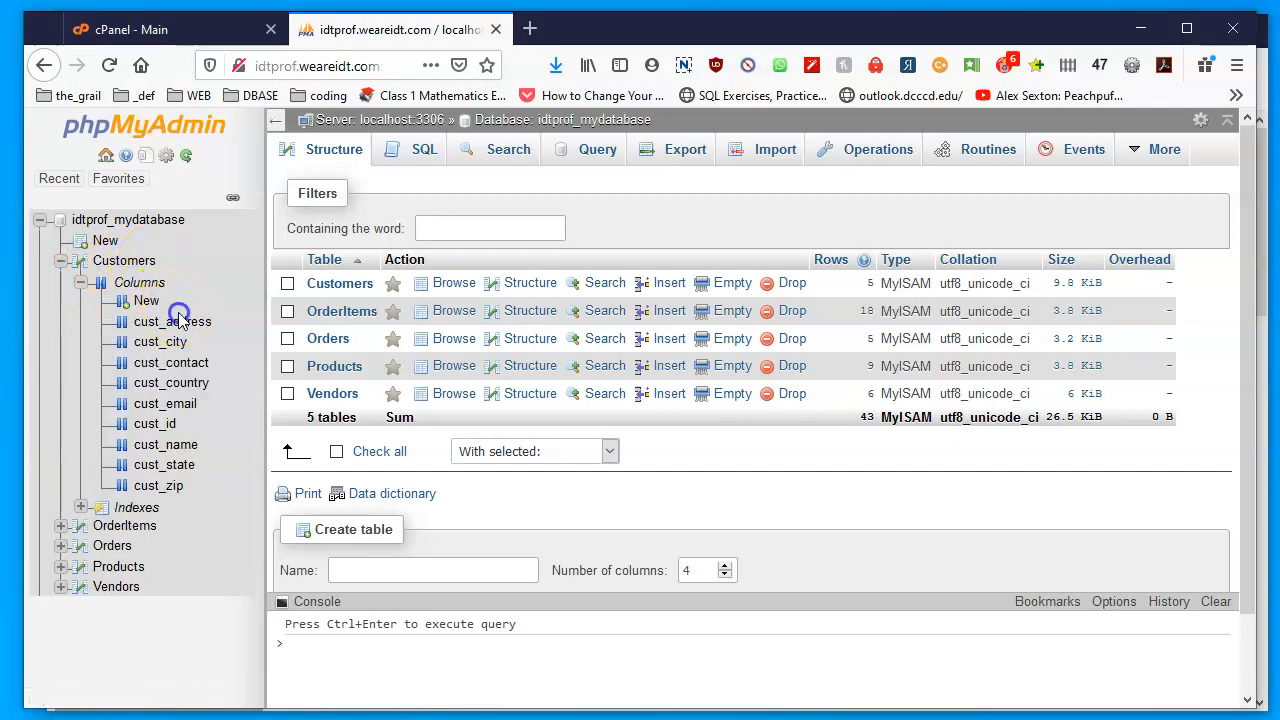
left_click(186, 322)
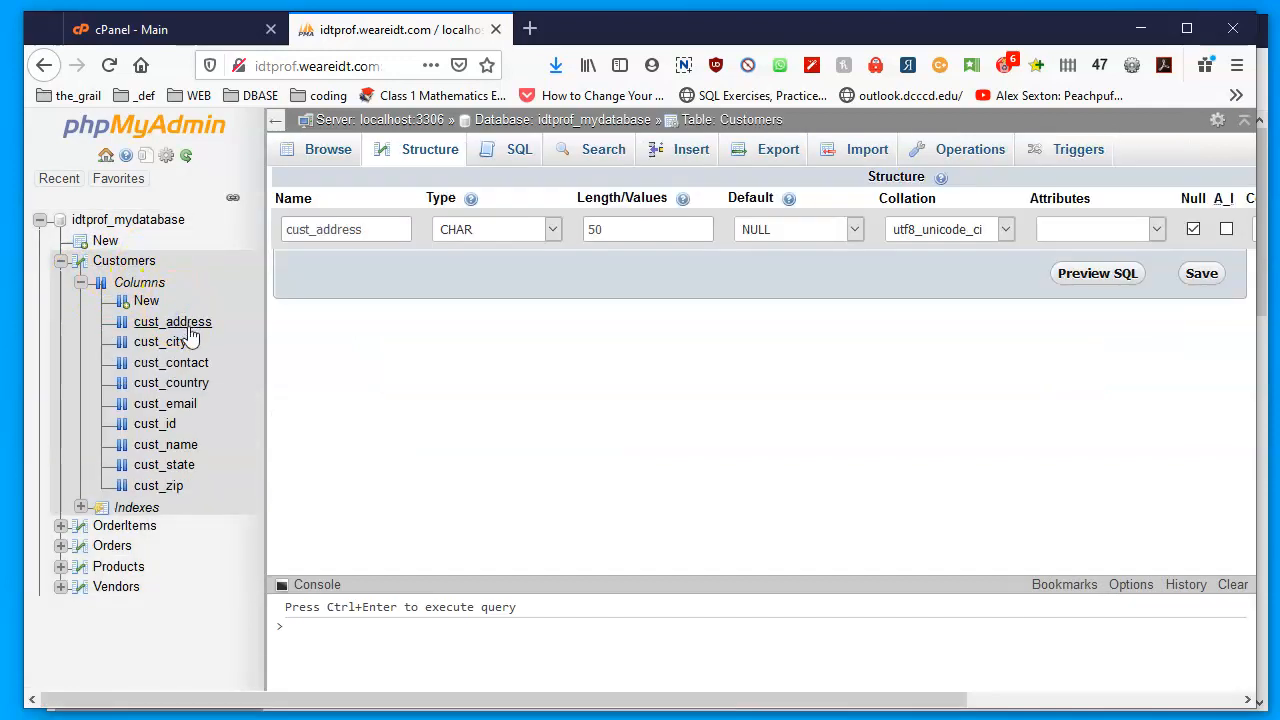
left_click(200, 368)
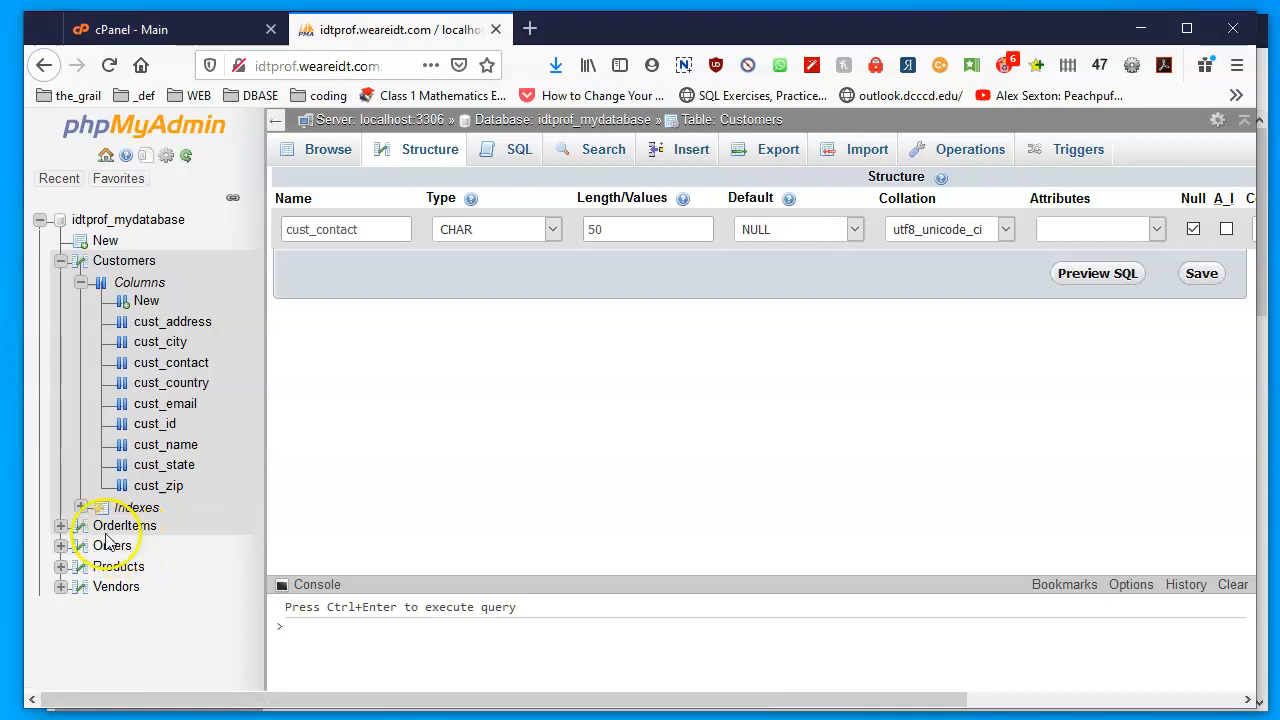
left_click(63, 588)
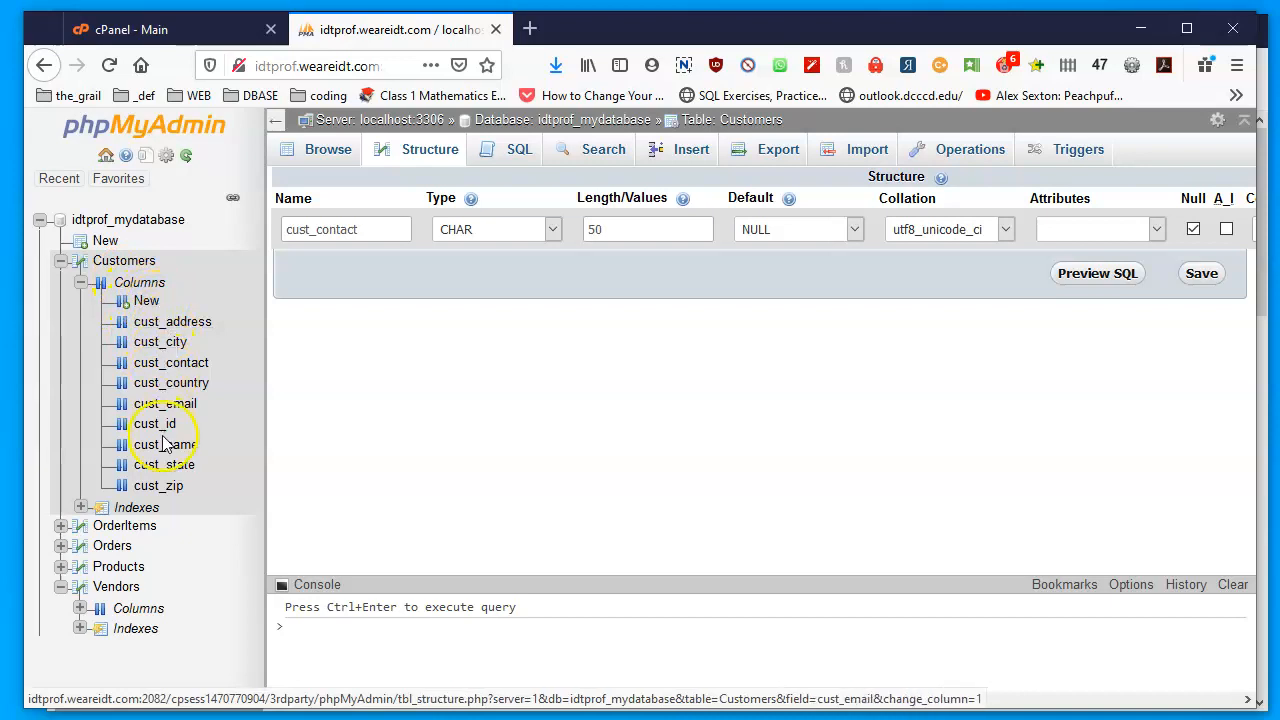
left_click(173, 322)
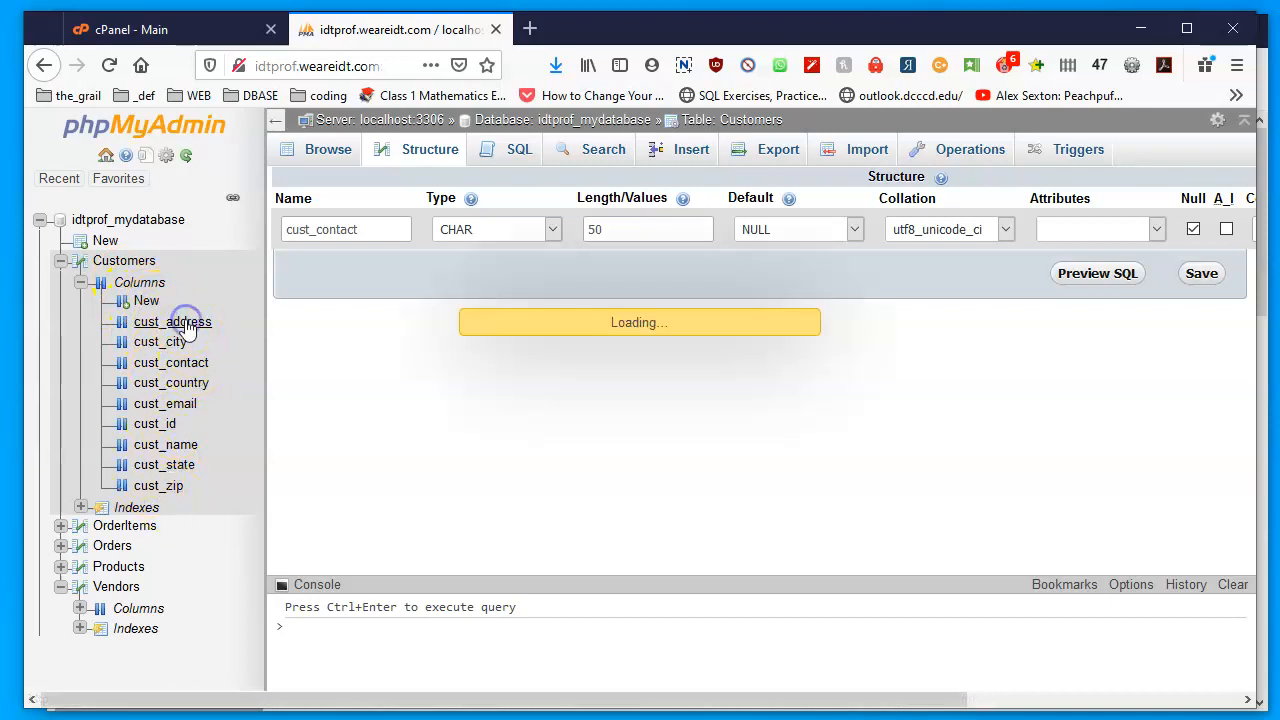